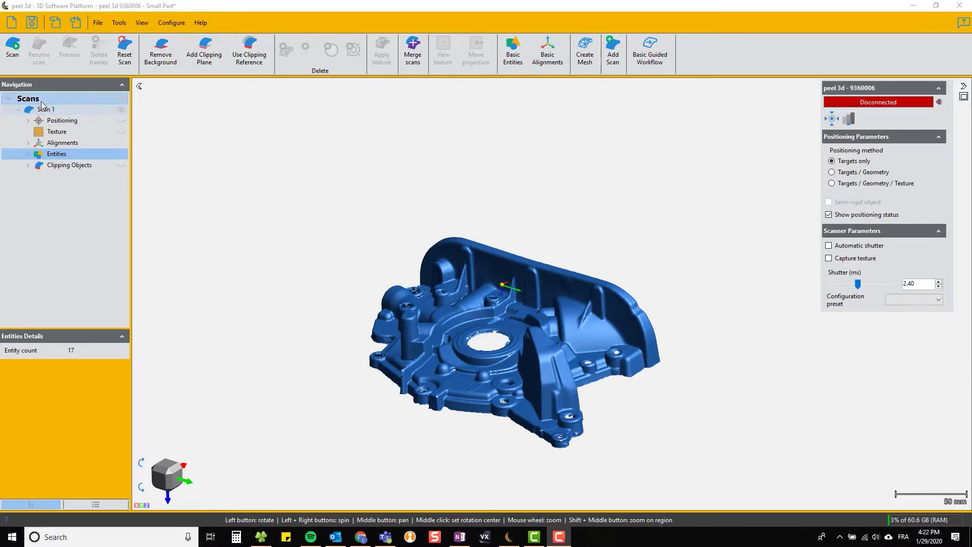
# Start Plane 5 in Triangle selection mode, framing the back wall for floodfill picking
pyautogui.click(513, 51)
pyautogui.click(524, 115)
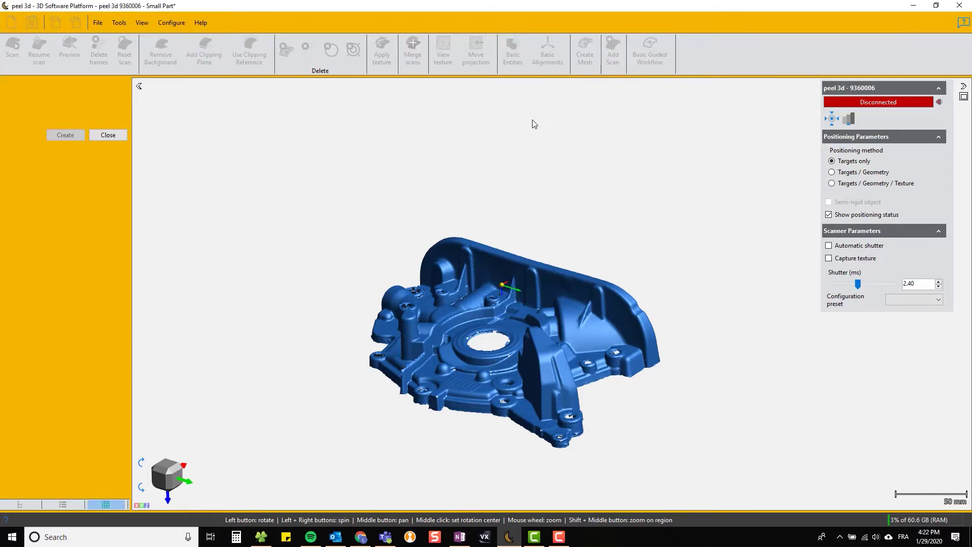
pyautogui.moveTo(514, 276); pyautogui.dragTo(495, 328, button='middle')
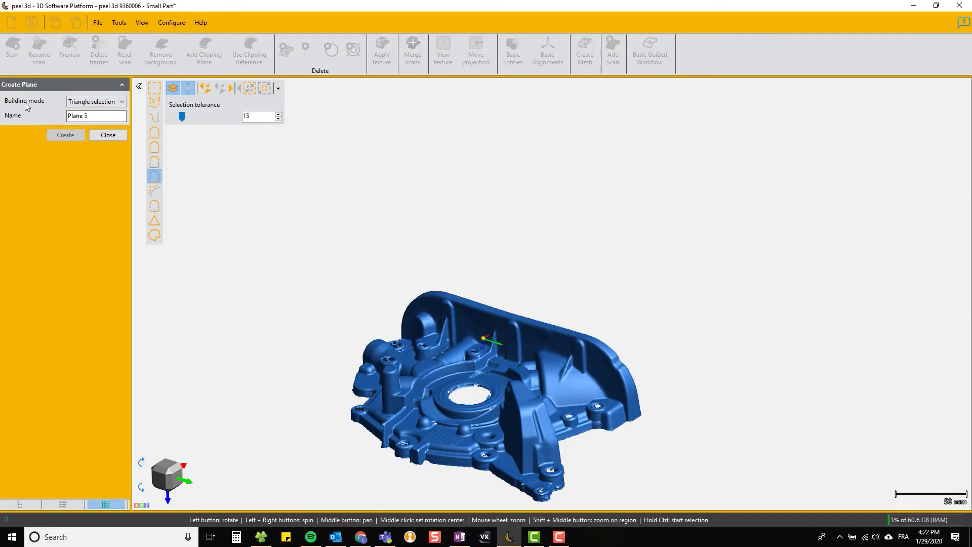
pyautogui.click(123, 103)
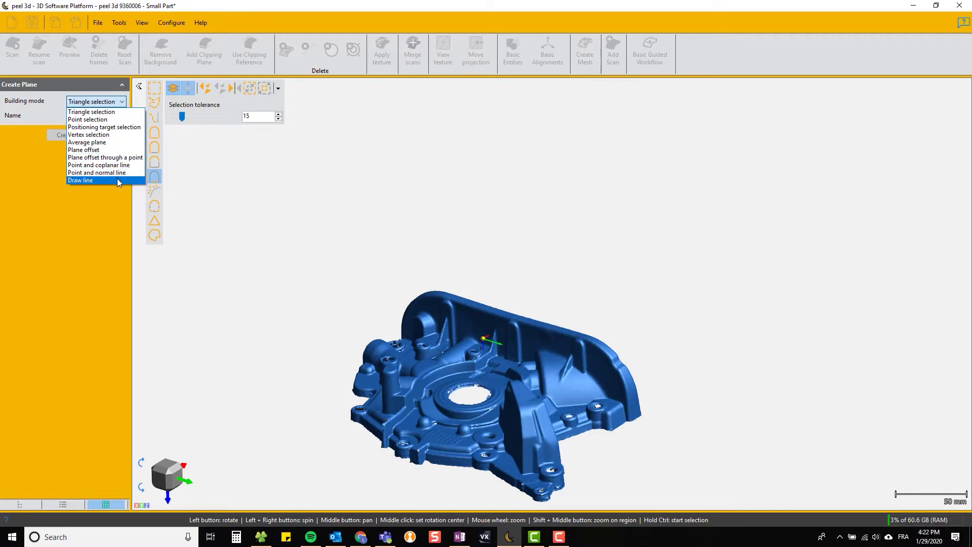
pyautogui.click(112, 104)
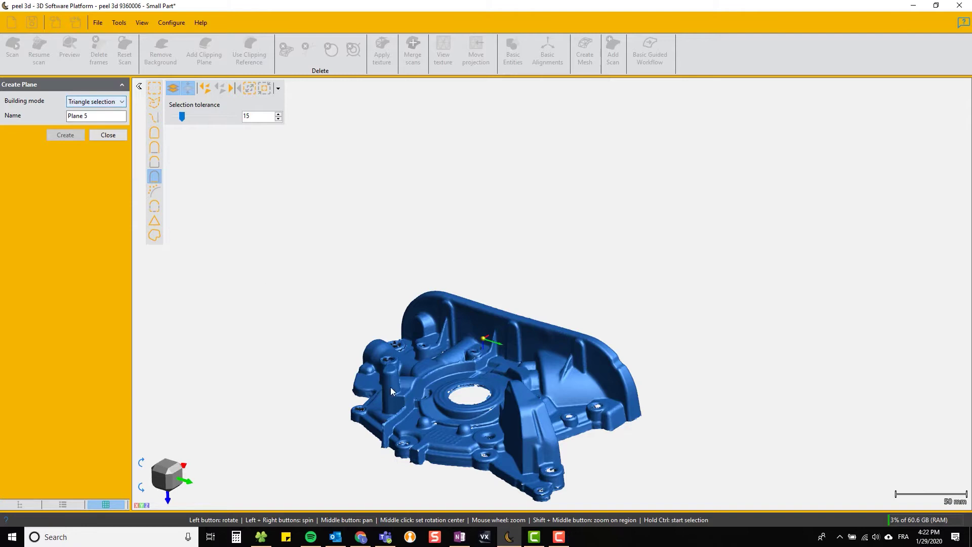
pyautogui.moveTo(391, 386); pyautogui.dragTo(431, 304)
pyautogui.scroll(5, 434, 298)
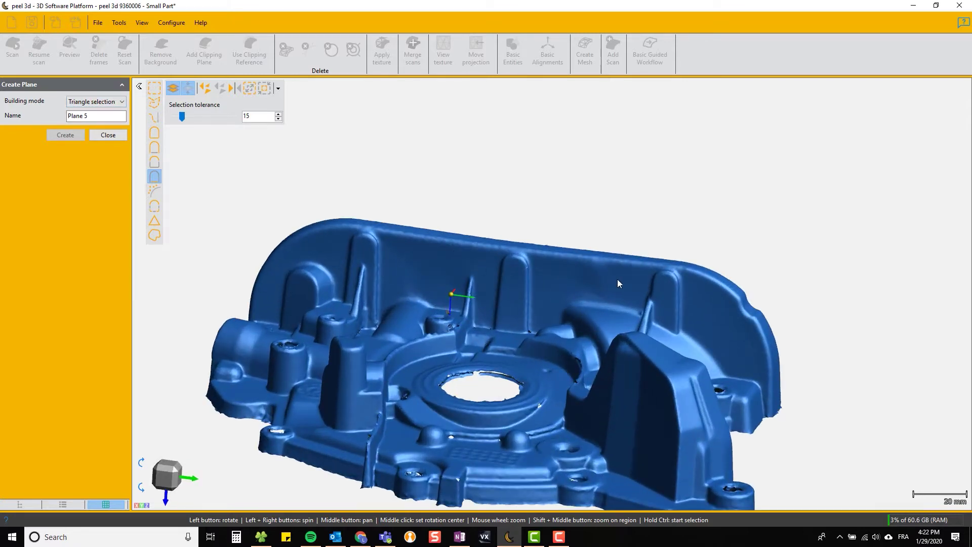
pyautogui.press('ctrl')
# Floodfill the left, middle and right back wall sections and create Plane 5
pyautogui.click(455, 272)
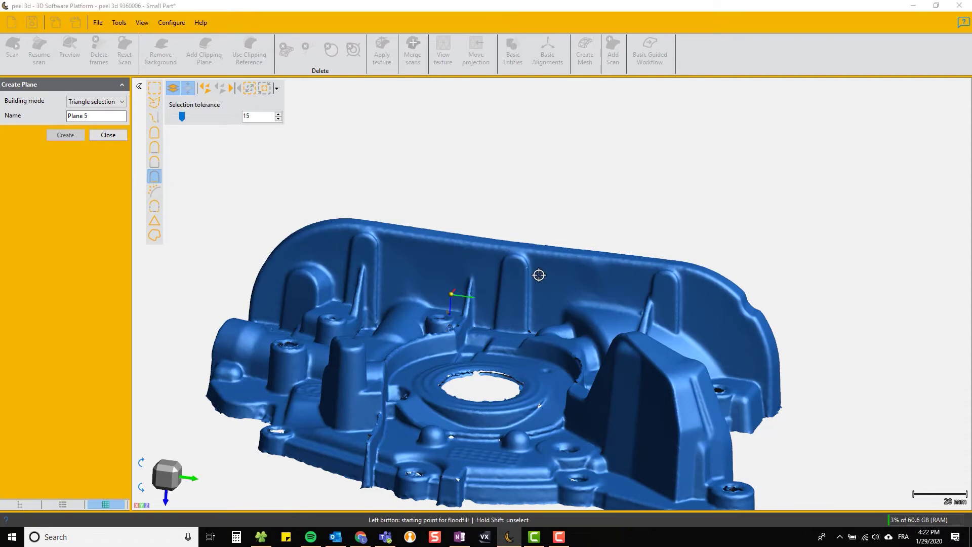
pyautogui.click(662, 300)
pyautogui.click(712, 317)
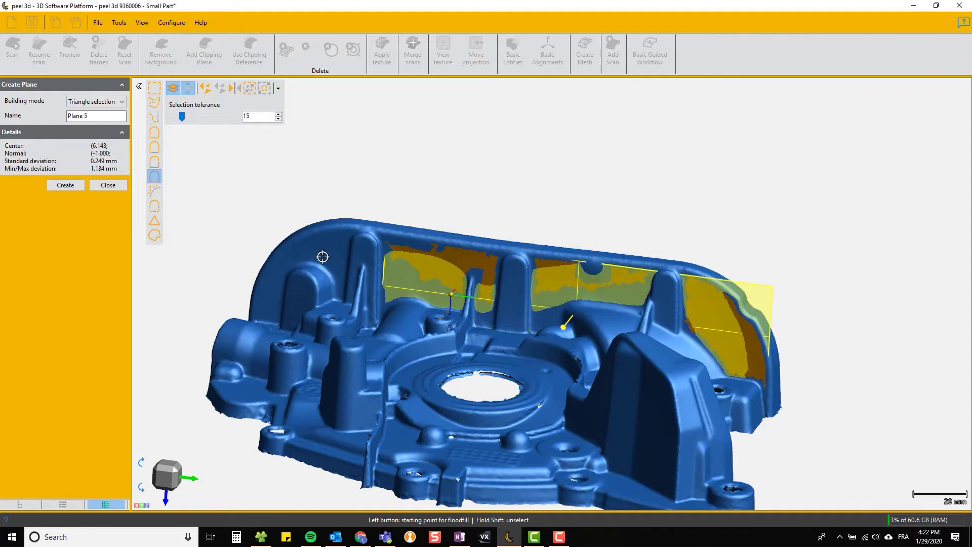
pyautogui.click(299, 273)
pyautogui.moveTo(493, 284); pyautogui.dragTo(528, 280)
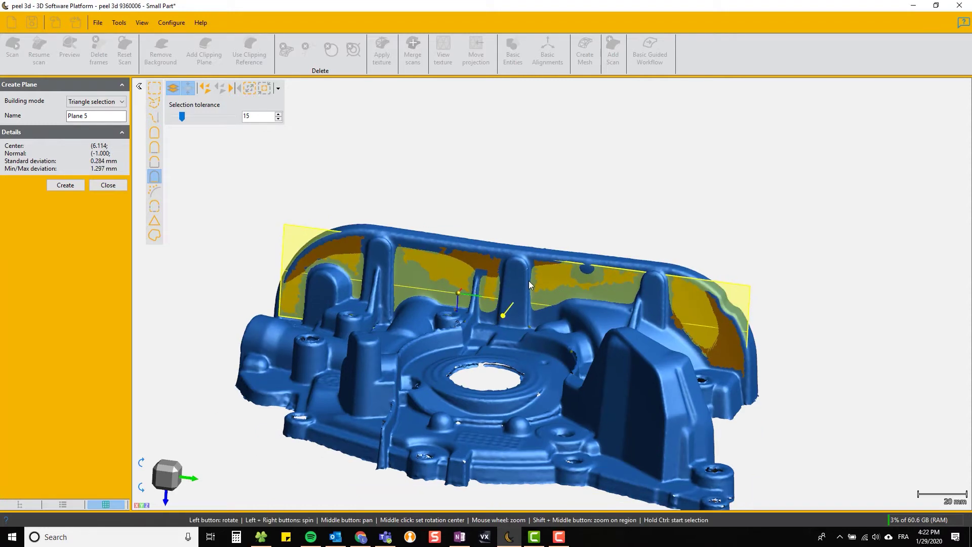
pyautogui.moveTo(603, 285); pyautogui.dragTo(600, 292)
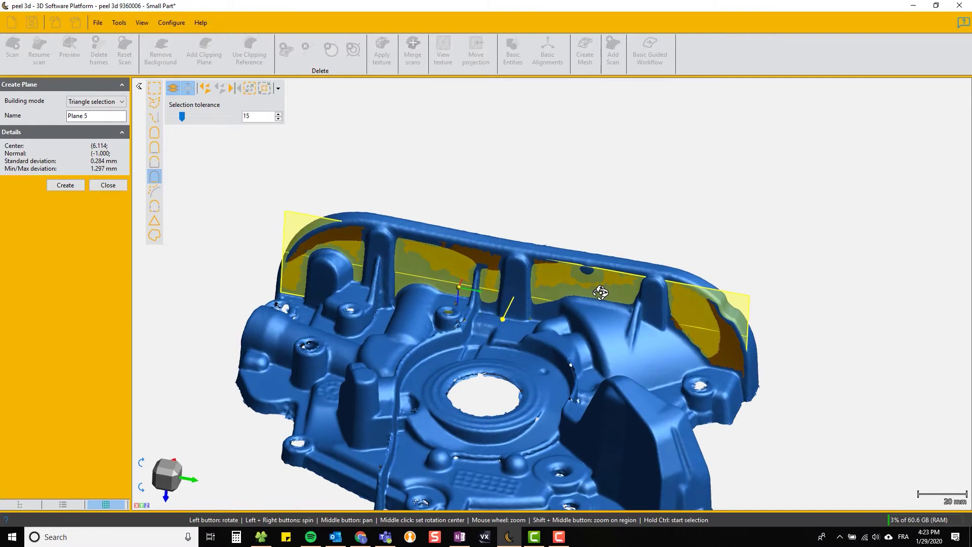
pyautogui.click(65, 186)
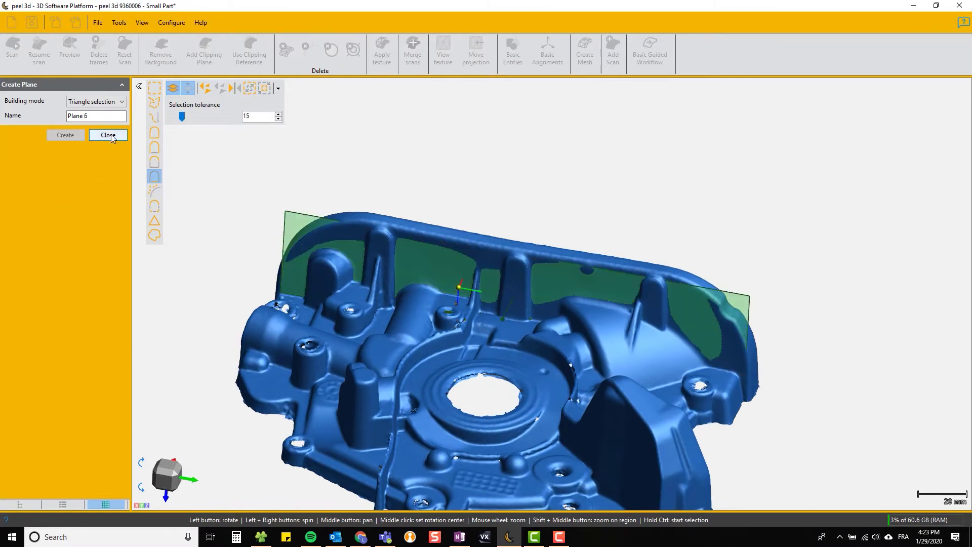
pyautogui.click(108, 135)
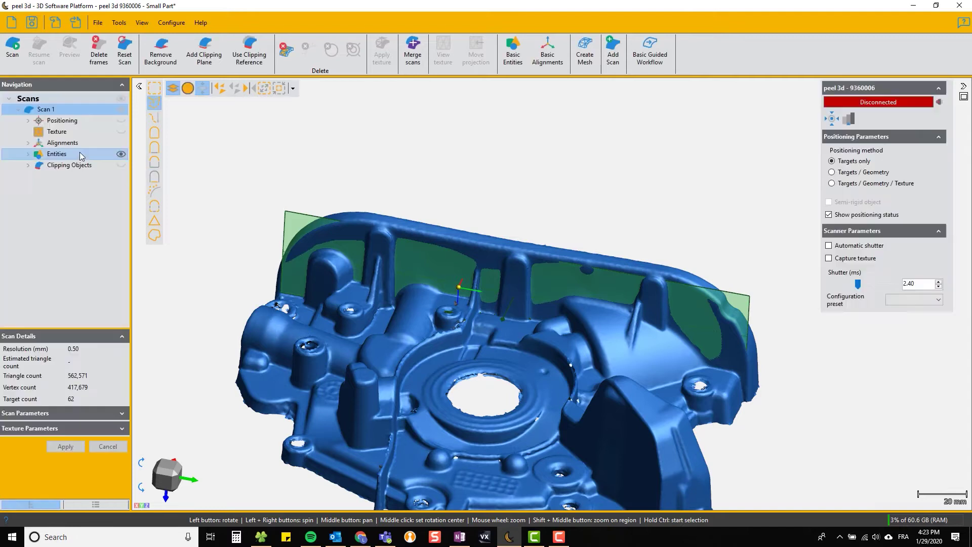
# Floodfill the left round boss and create Cylinder 3, 14.019 mm in diameter
pyautogui.click(523, 66)
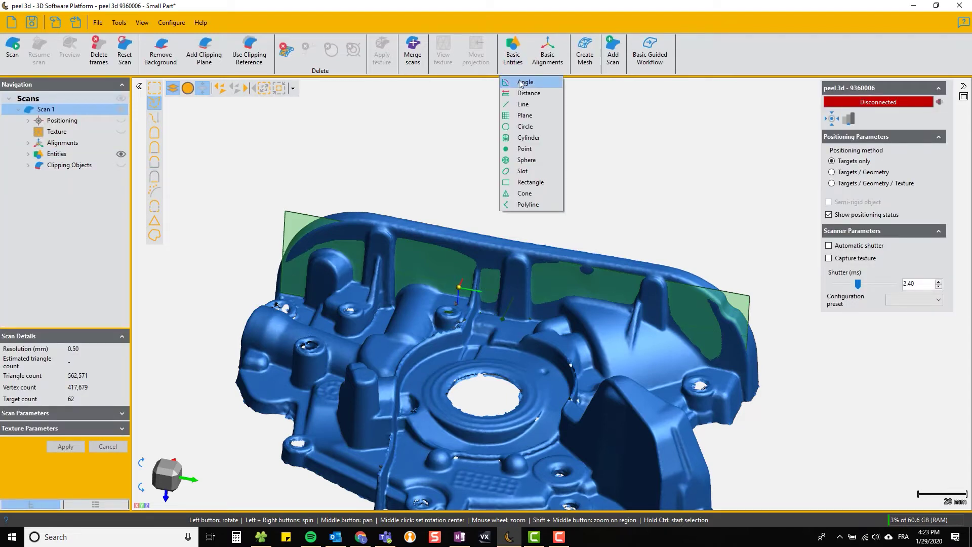
pyautogui.click(527, 138)
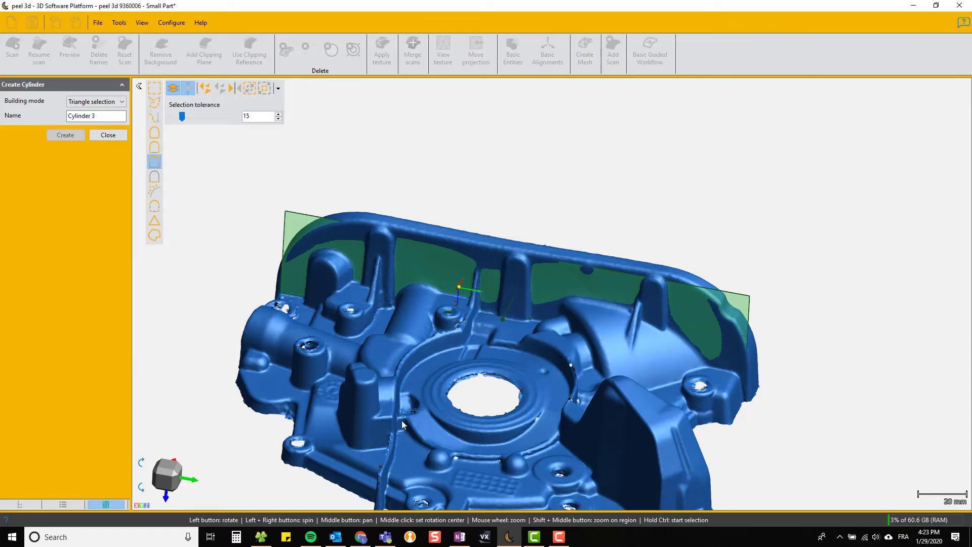
pyautogui.scroll(3, 323, 368)
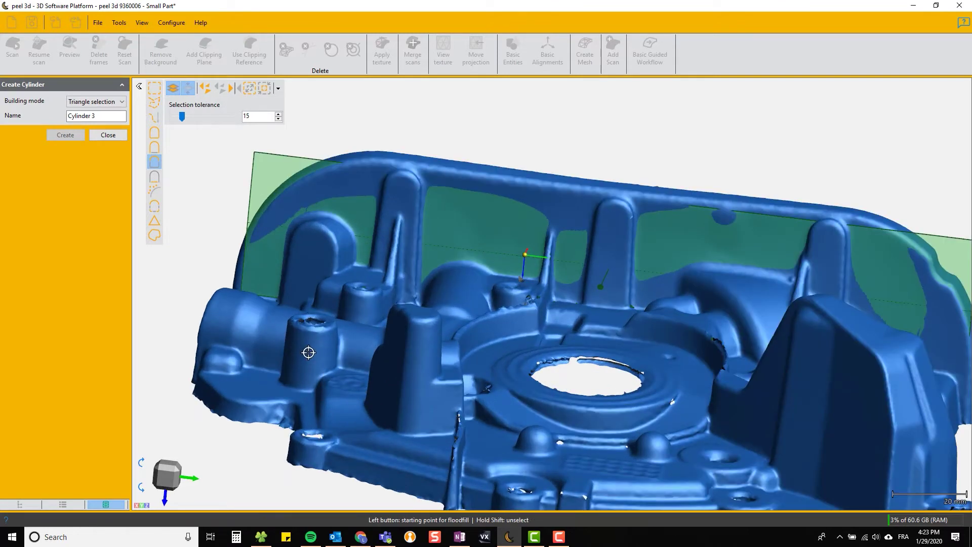
pyautogui.click(318, 347)
pyautogui.scroll(5, 318, 349)
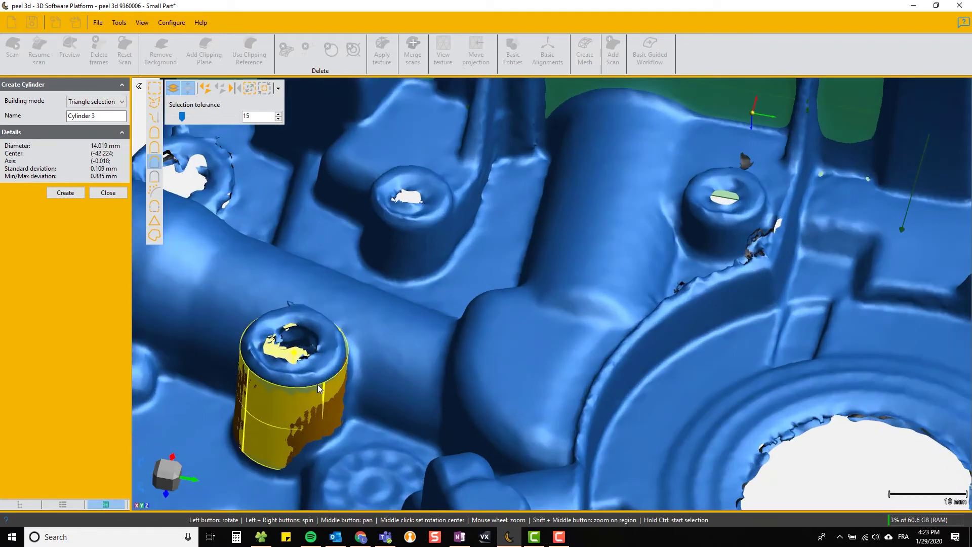
pyautogui.moveTo(319, 388)
pyautogui.mouseDown()
pyautogui.moveTo(325, 358)
pyautogui.moveTo(332, 381)
pyautogui.mouseUp()
pyautogui.click(66, 192)
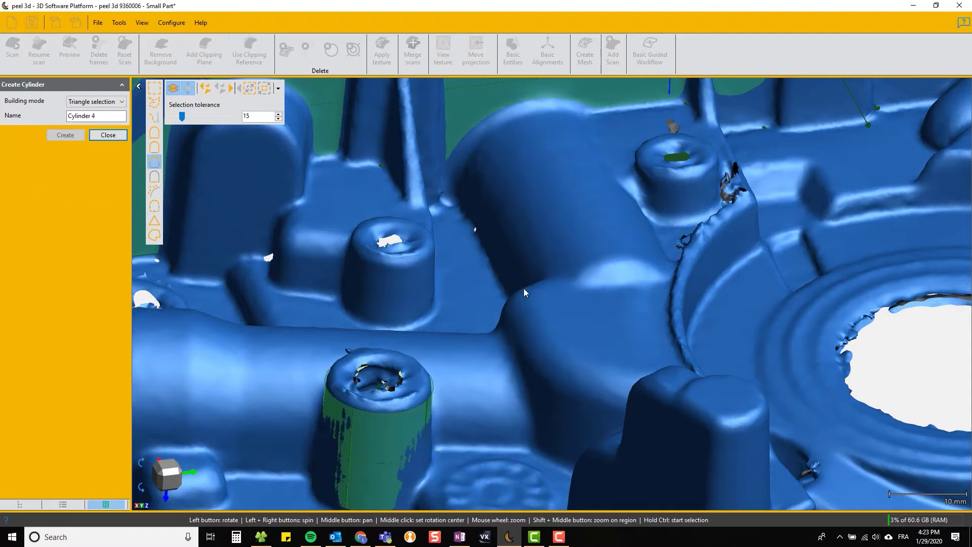
pyautogui.scroll(-3, 520, 288)
pyautogui.moveTo(567, 282); pyautogui.dragTo(622, 352, button='middle')
pyautogui.moveTo(622, 351); pyautogui.dragTo(602, 285)
pyautogui.scroll(-3, 601, 288)
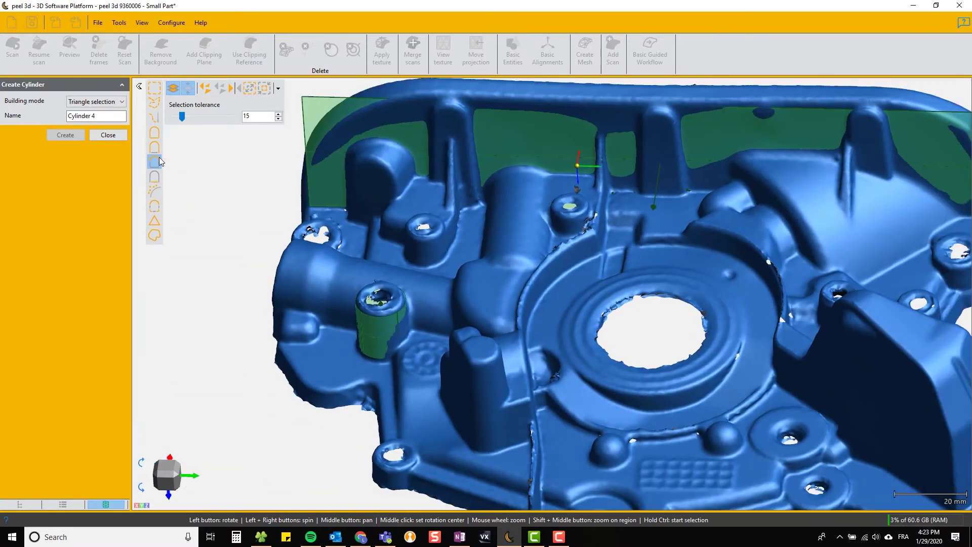
pyautogui.click(108, 135)
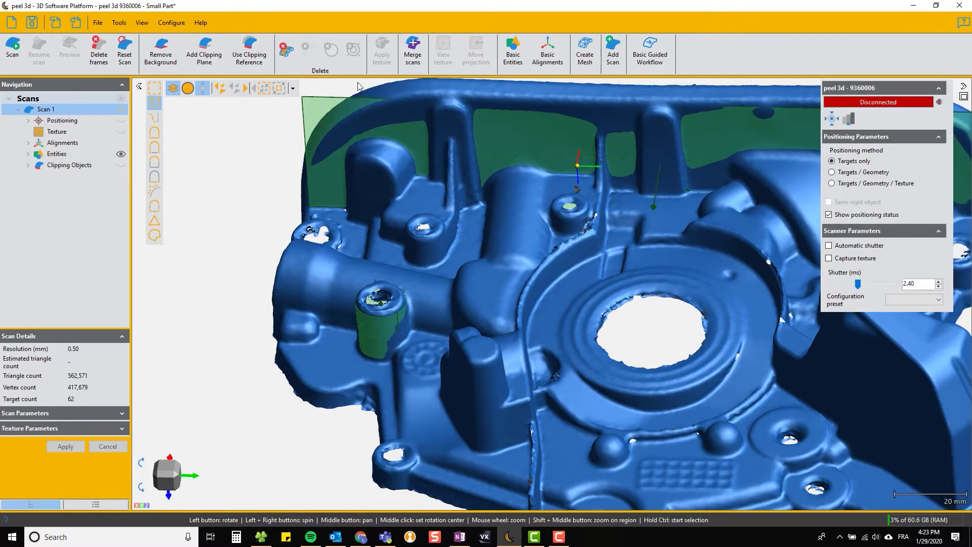
# Start a cone entity and floodfill the second round boss
pyautogui.click(521, 58)
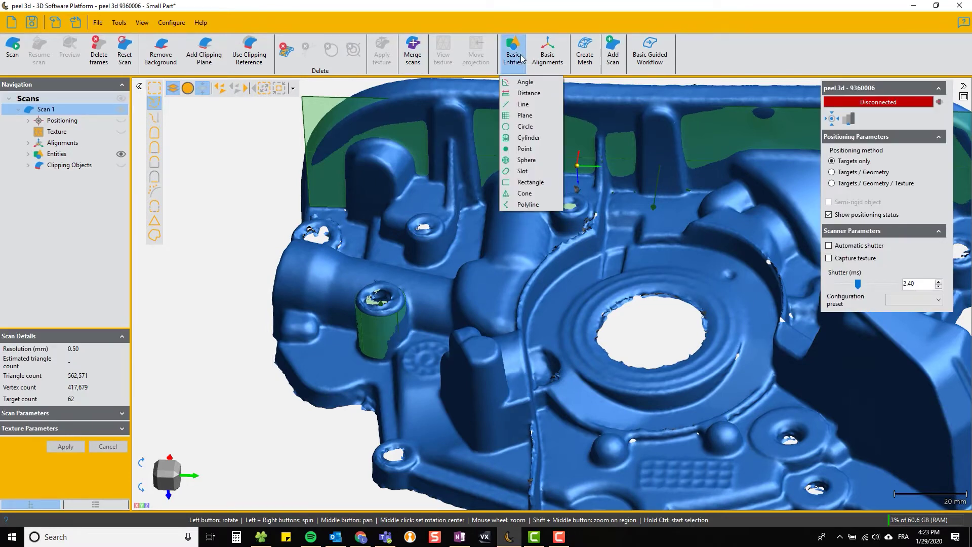
pyautogui.click(528, 194)
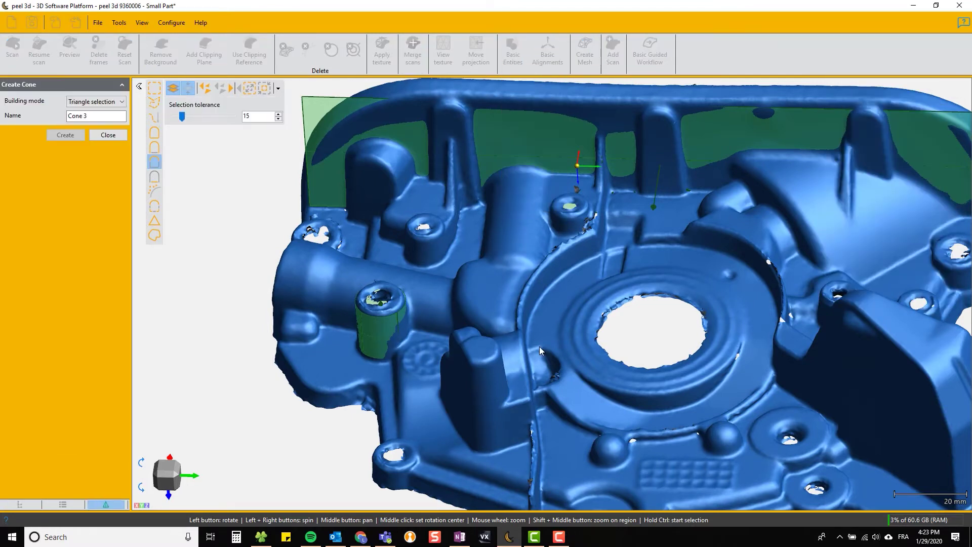
pyautogui.scroll(-5, 539, 351)
pyautogui.moveTo(515, 347); pyautogui.dragTo(468, 302)
pyautogui.scroll(5, 472, 318)
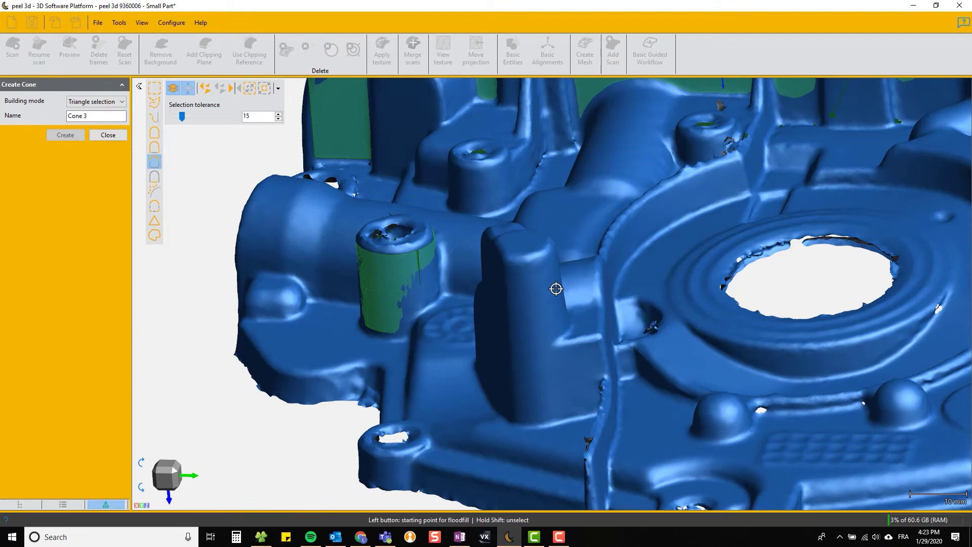
pyautogui.keyDown('ctrl'); pyautogui.click(555, 288); pyautogui.keyUp('ctrl')
# Create Cone 3 with a 3.052° apex half angle and close the cone panel
pyautogui.scroll(3, 555, 291)
pyautogui.moveTo(556, 291); pyautogui.dragTo(578, 296)
pyautogui.scroll(-3, 559, 313)
pyautogui.scroll(-5, 561, 294)
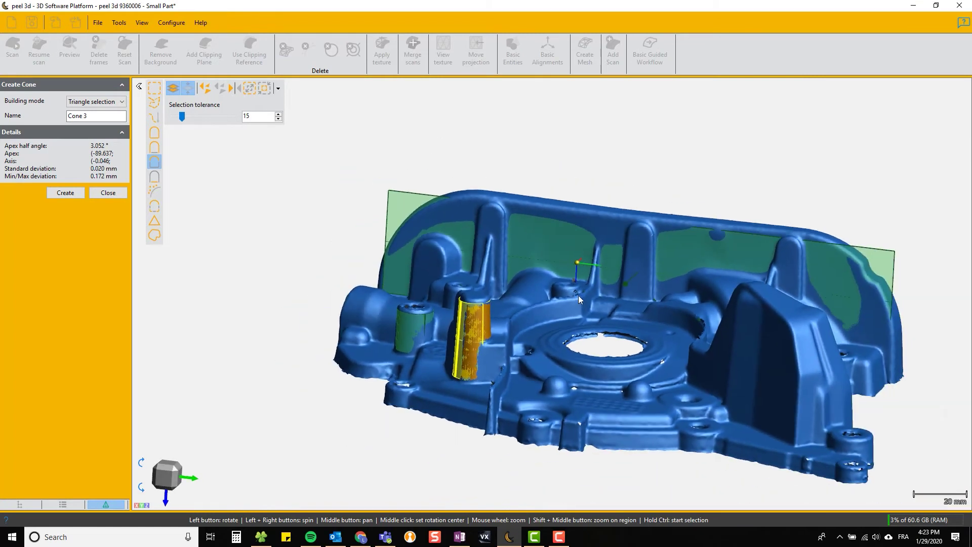
pyautogui.moveTo(578, 295); pyautogui.dragTo(473, 283, button='middle')
pyautogui.click(69, 192)
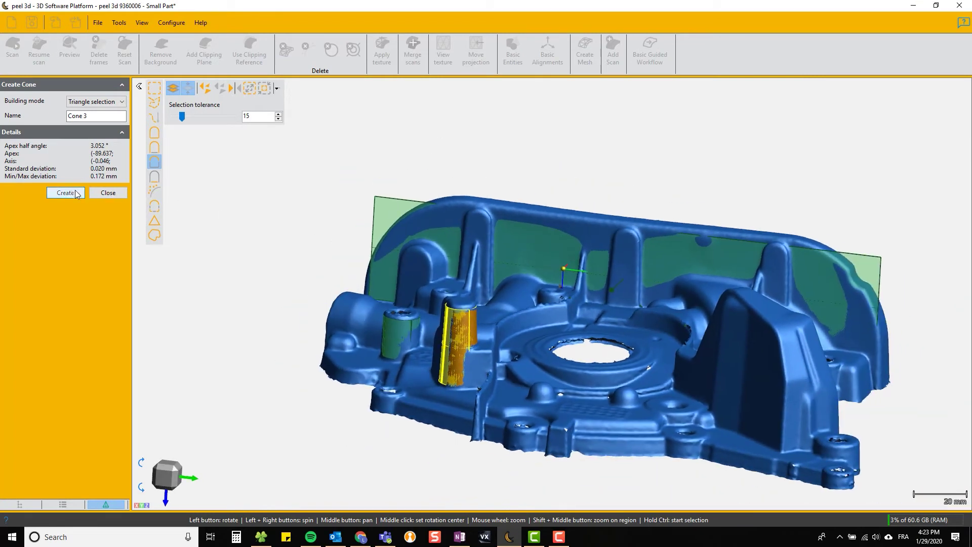
pyautogui.moveTo(635, 295); pyautogui.dragTo(615, 307, button='middle')
pyautogui.moveTo(616, 308); pyautogui.dragTo(577, 297)
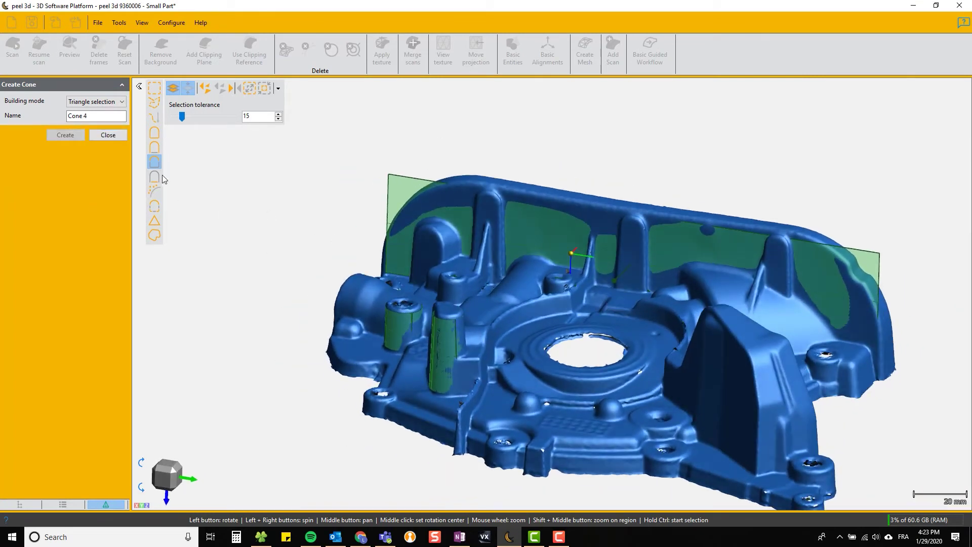
pyautogui.click(107, 136)
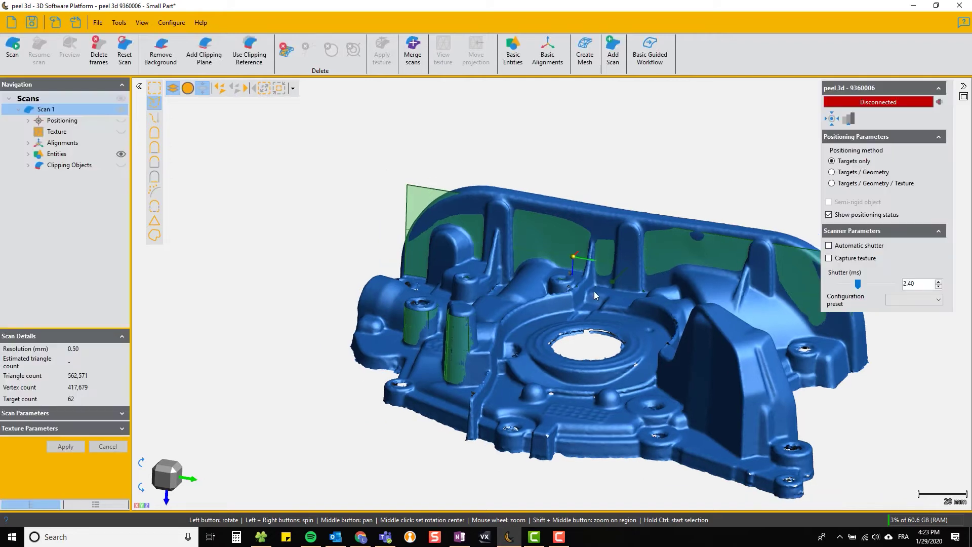
# Expand Scan 1's entities and review Plane 1, Plane 2, Plane 4 and Plane 3
pyautogui.click(27, 154)
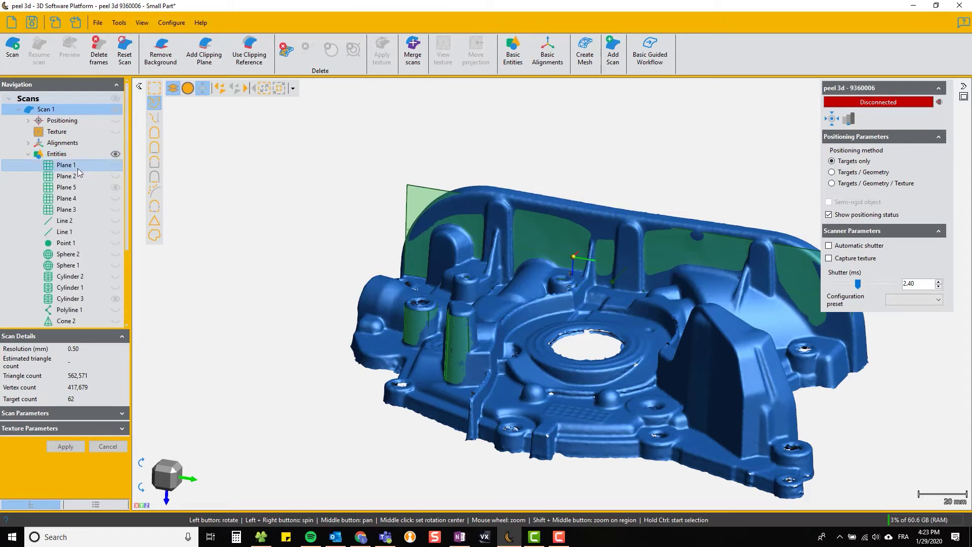
pyautogui.scroll(-3, 86, 297)
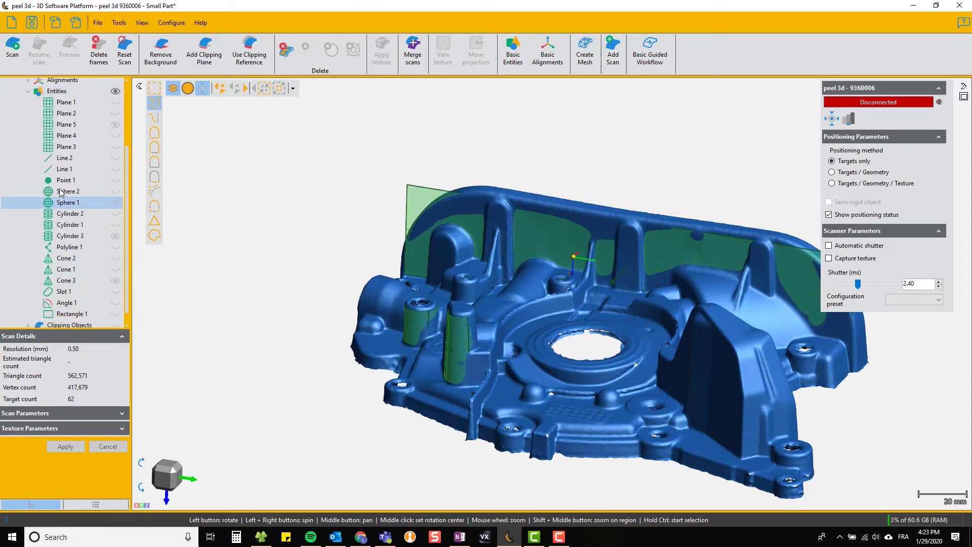
pyautogui.scroll(3, 83, 175)
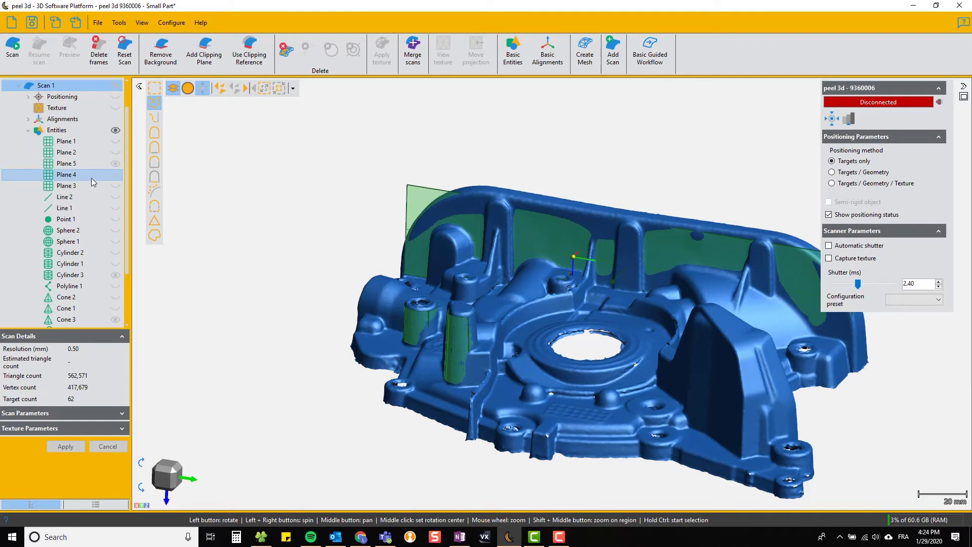
pyautogui.scroll(1, 94, 178)
pyautogui.moveTo(263, 198); pyautogui.dragTo(191, 194, button='middle')
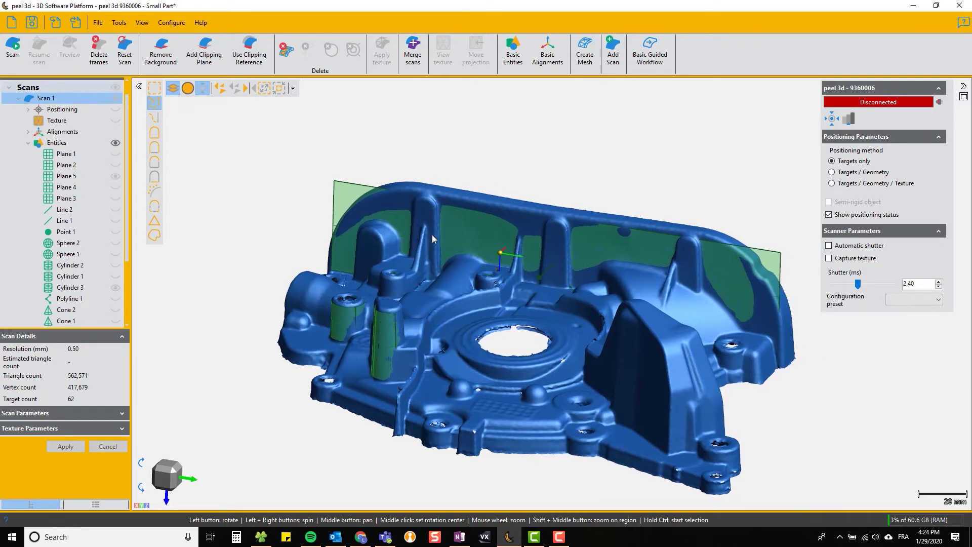
pyautogui.click(66, 153)
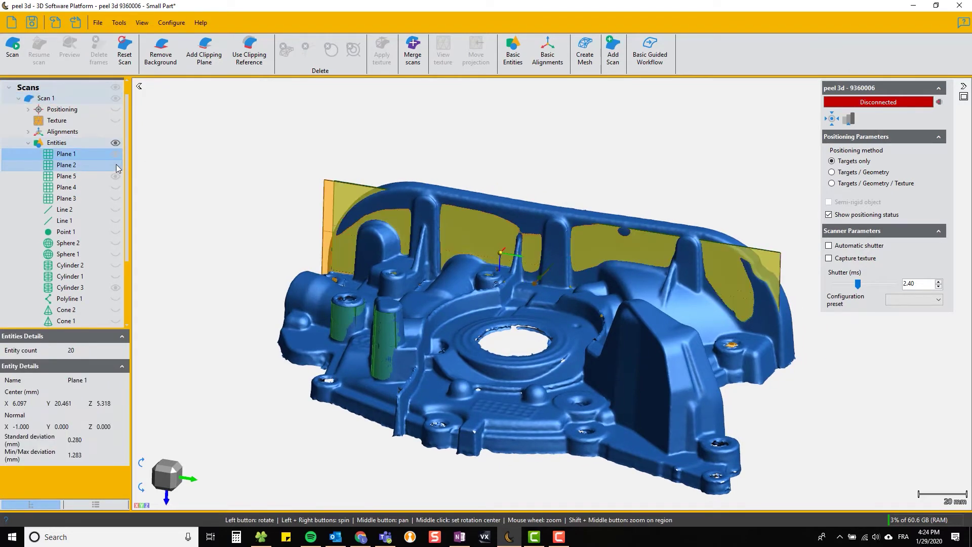
pyautogui.click(66, 164)
pyautogui.click(119, 187)
pyautogui.click(120, 199)
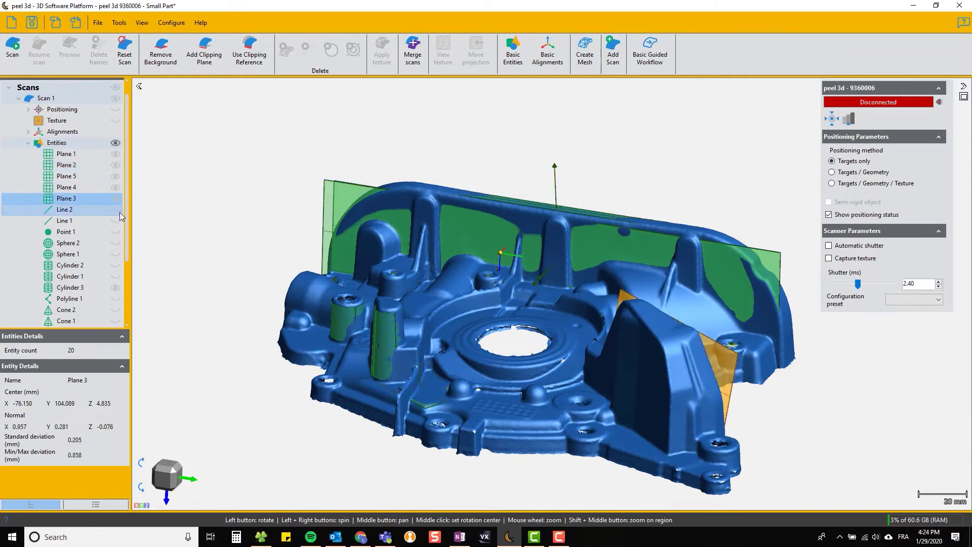
# Review the details of Line 2, Line 1, Point 1, Cylinder 1 and Cylinder 2
pyautogui.click(118, 211)
pyautogui.click(118, 221)
pyautogui.click(119, 231)
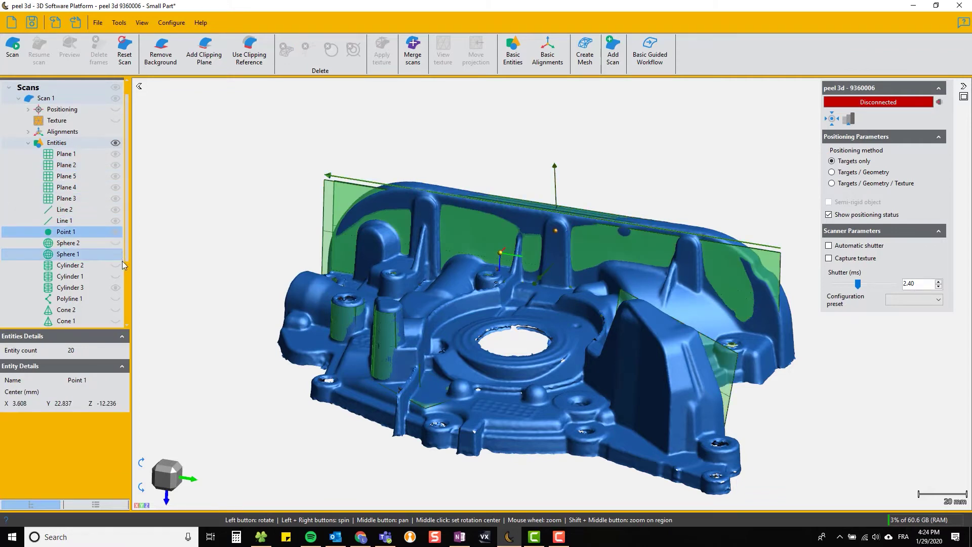
pyautogui.click(120, 276)
pyautogui.click(118, 266)
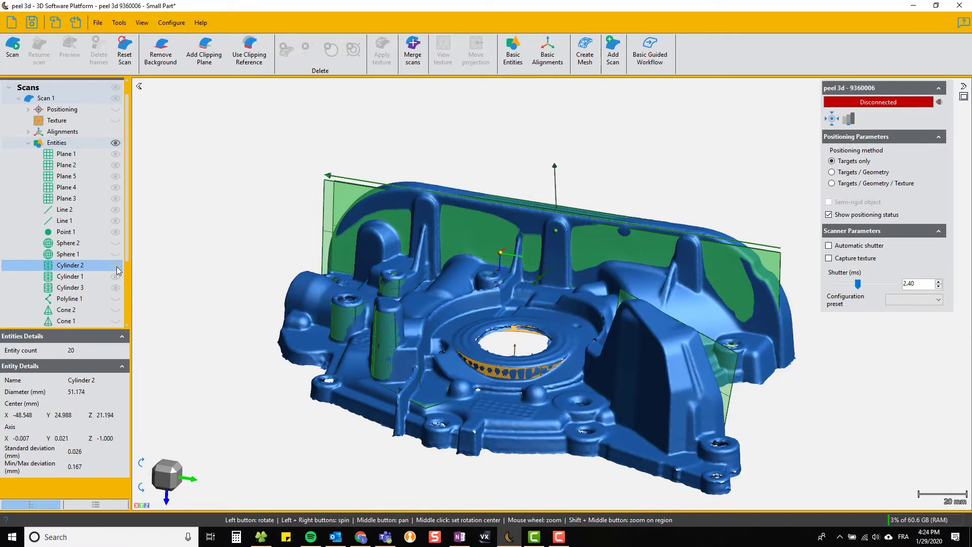
pyautogui.moveTo(488, 289)
pyautogui.mouseDown()
pyautogui.moveTo(497, 288)
pyautogui.moveTo(488, 291)
pyautogui.mouseUp()
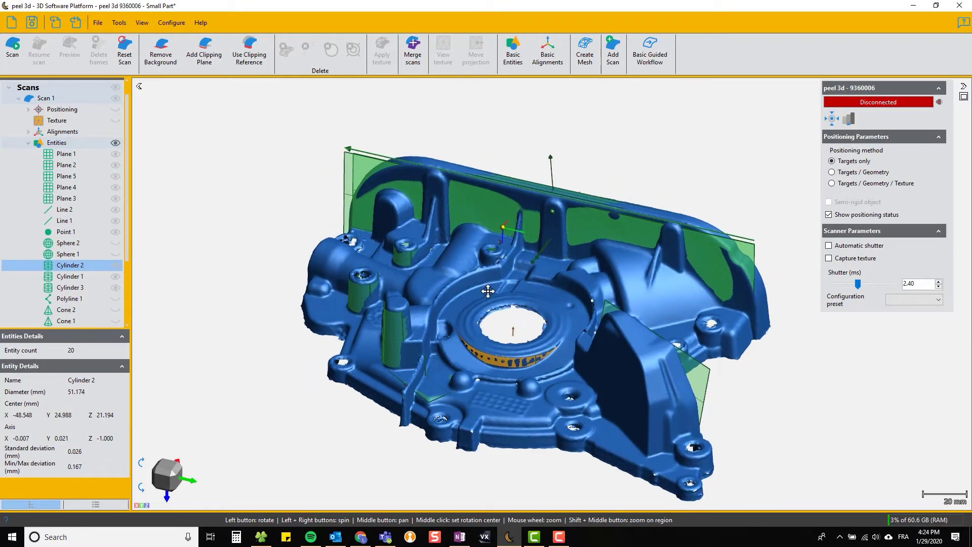
pyautogui.moveTo(488, 290); pyautogui.dragTo(486, 299, button='middle')
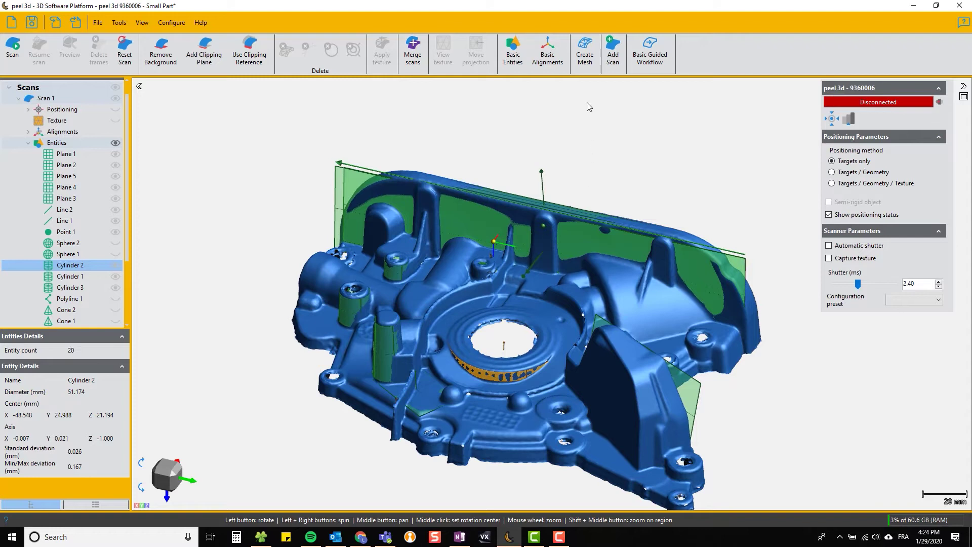
# Start Alignment 5 with Basic Alignments > Align to origin
pyautogui.click(554, 57)
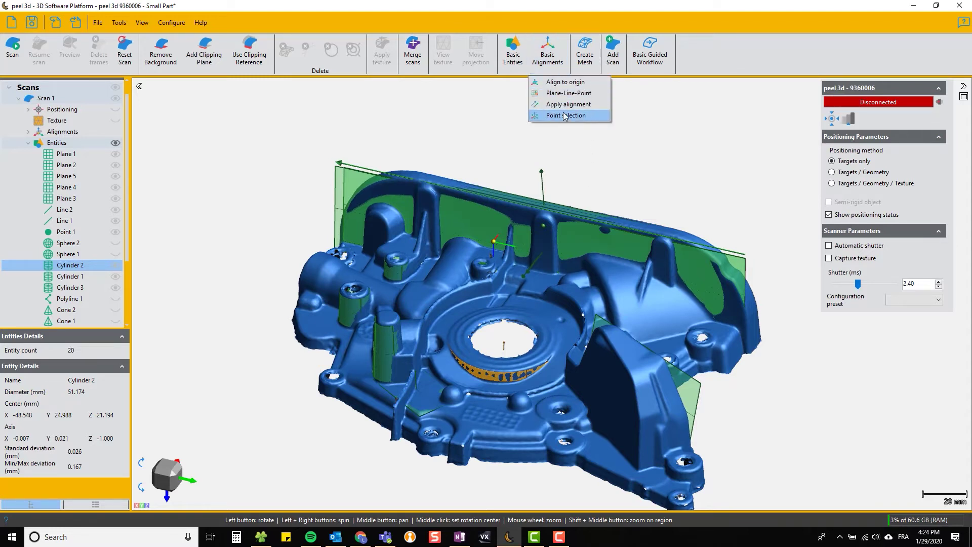
pyautogui.click(570, 83)
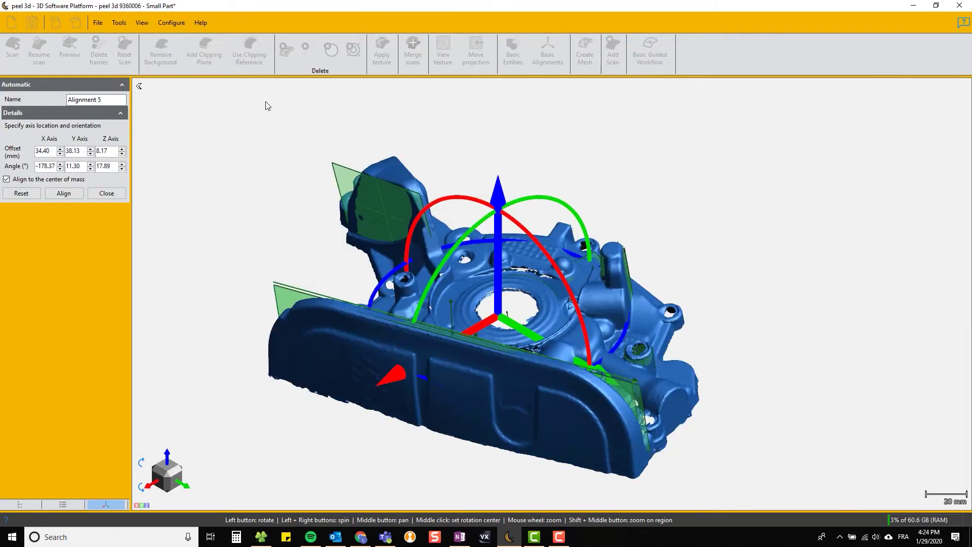
# Drag the origin along Y to a 53.23 mm offset and apply Alignment 5
pyautogui.moveTo(659, 407); pyautogui.dragTo(574, 400)
pyautogui.moveTo(575, 333); pyautogui.dragTo(595, 346)
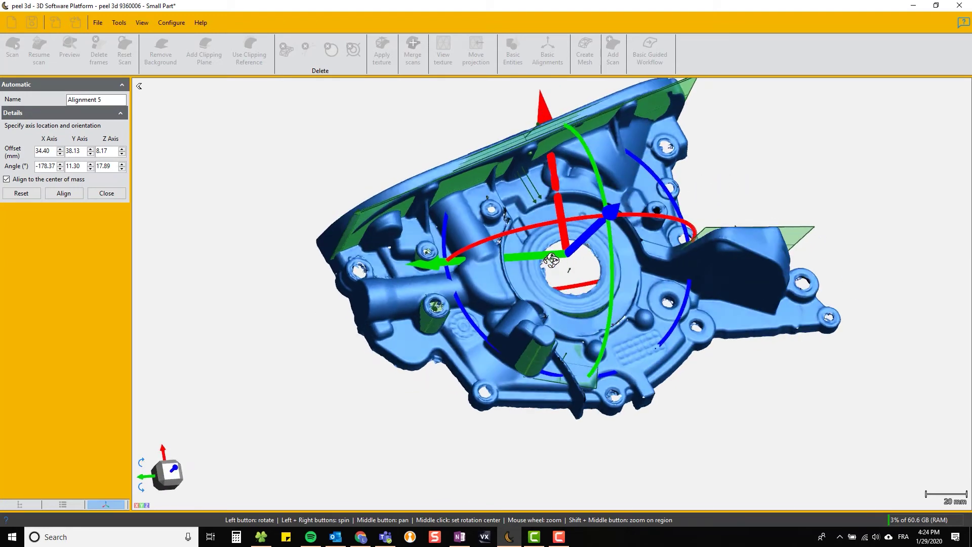
pyautogui.moveTo(574, 216); pyautogui.dragTo(566, 220)
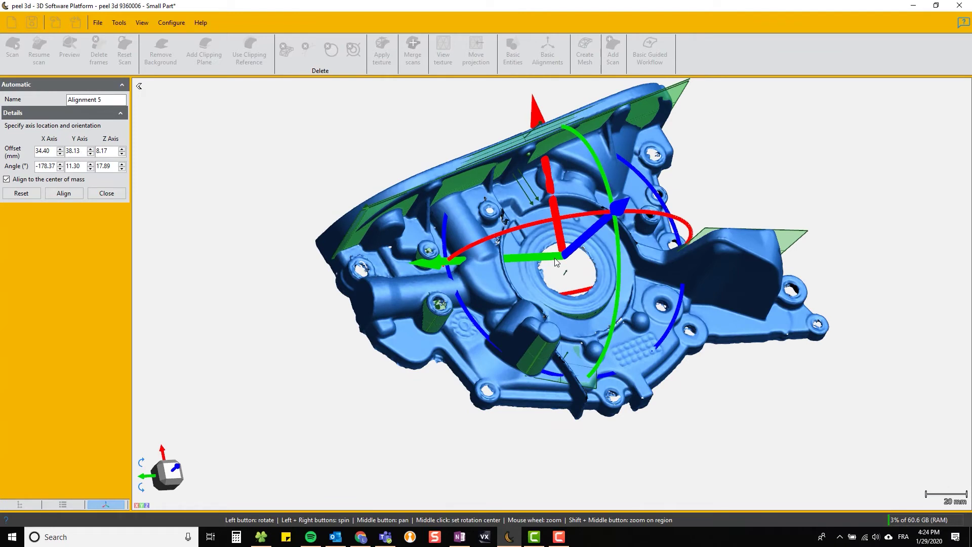
pyautogui.moveTo(556, 262); pyautogui.dragTo(602, 223)
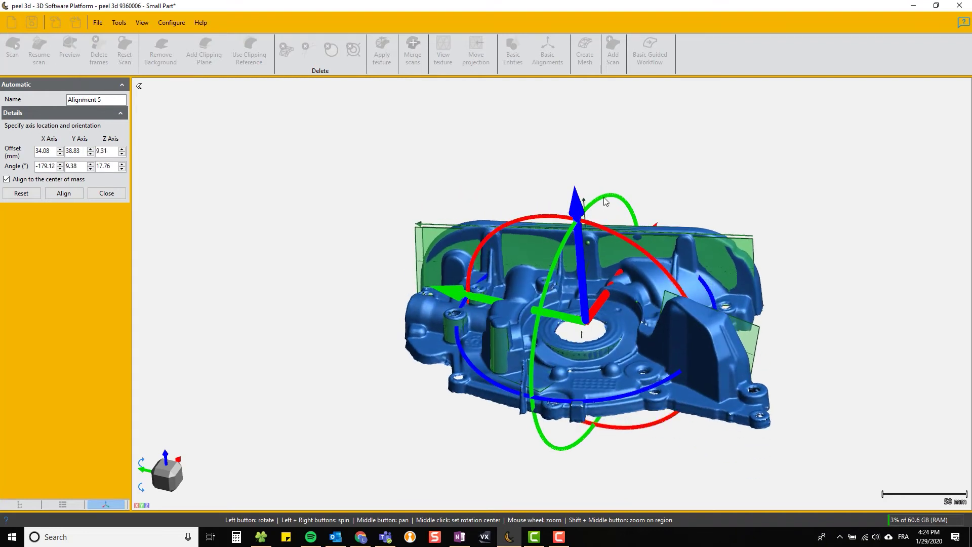
pyautogui.moveTo(505, 389)
pyautogui.mouseDown()
pyautogui.moveTo(526, 388)
pyautogui.moveTo(501, 391)
pyautogui.moveTo(505, 375)
pyautogui.mouseUp()
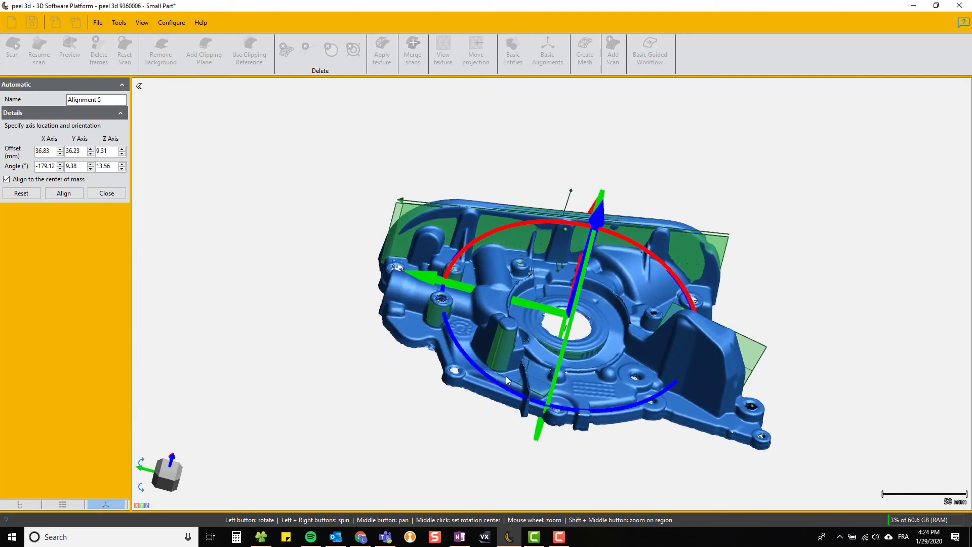
pyautogui.moveTo(535, 312); pyautogui.dragTo(601, 349)
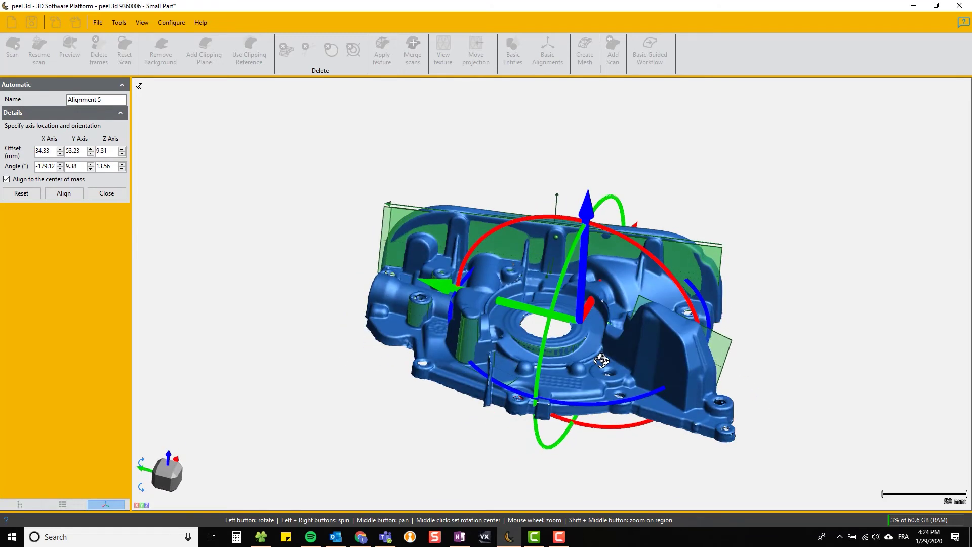
pyautogui.click(63, 192)
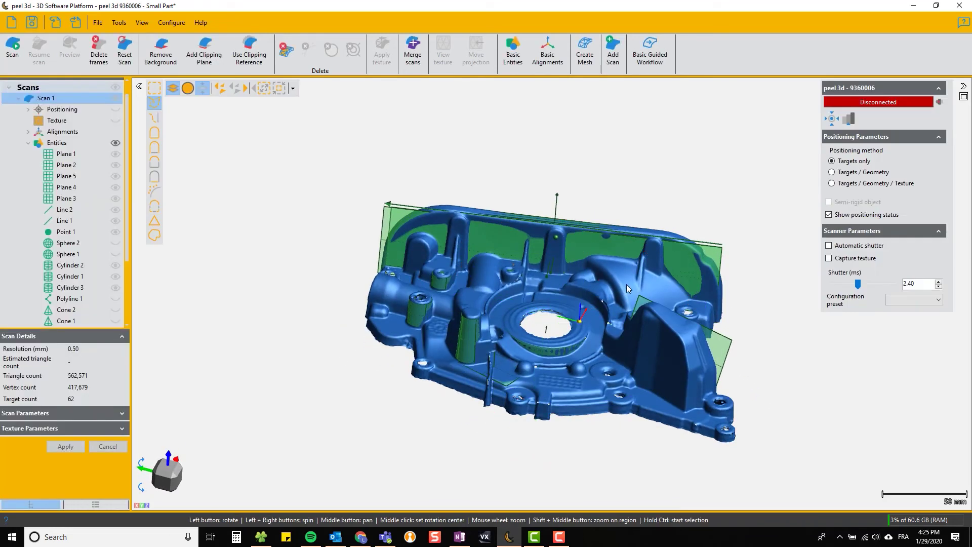
# Start Plane-Line-Point Alignment 6 and list the fitted planes for its plane
pyautogui.click(554, 63)
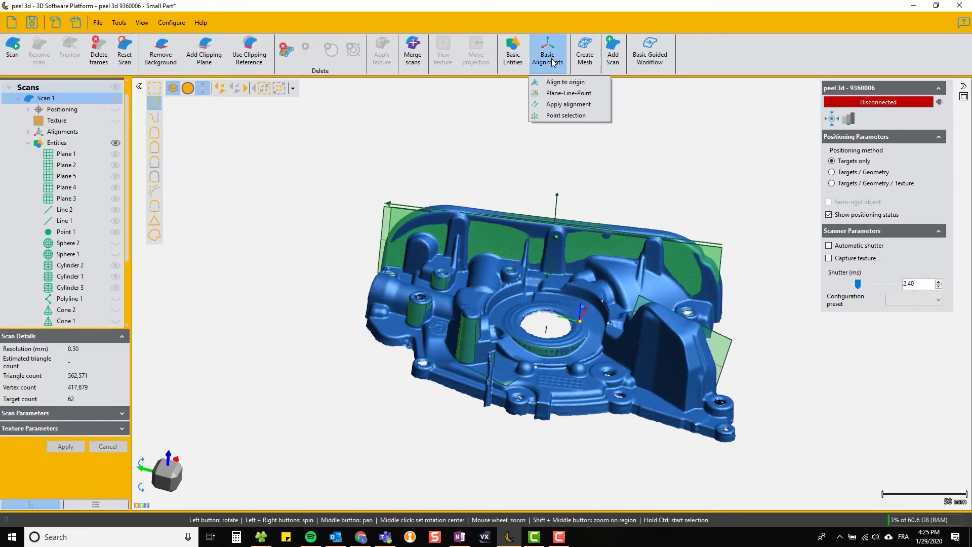
pyautogui.click(575, 94)
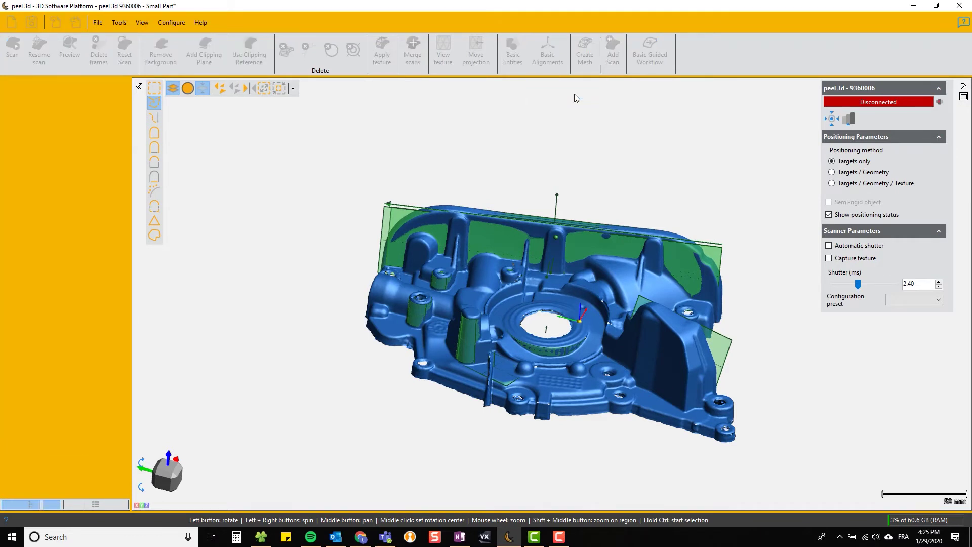
pyautogui.click(112, 129)
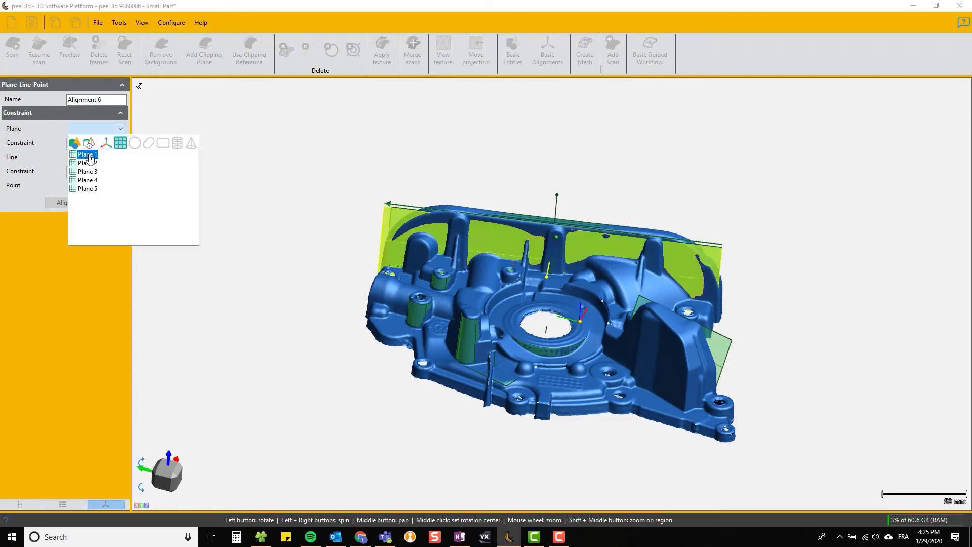
# Use Plane 1 with a Y+ constraint as Alignment 6's plane
pyautogui.click(87, 154)
pyautogui.click(107, 145)
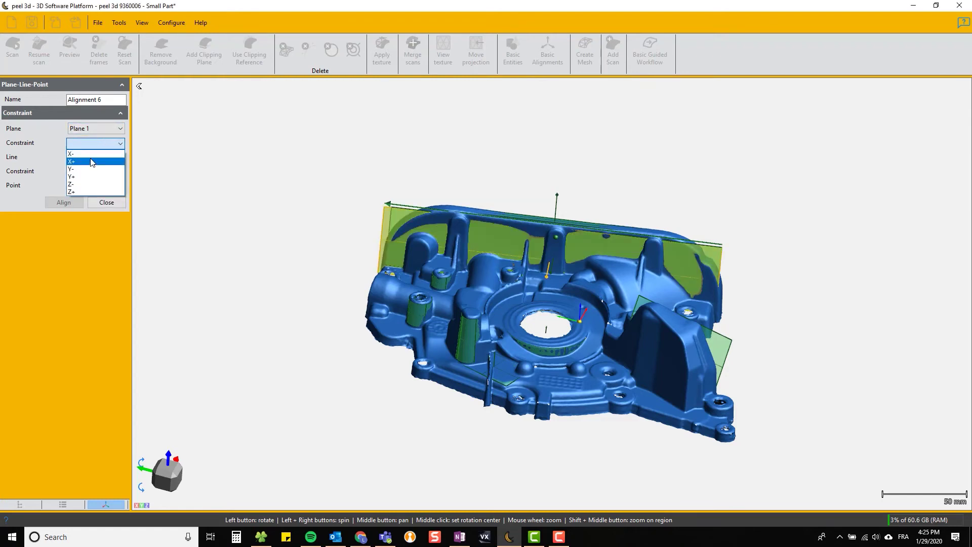
pyautogui.click(94, 176)
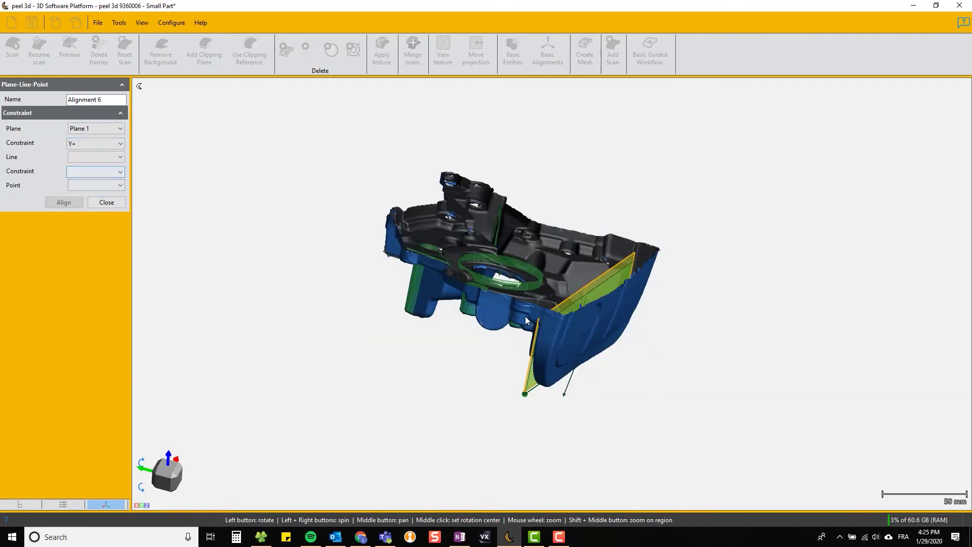
pyautogui.moveTo(525, 316); pyautogui.dragTo(546, 239)
pyautogui.moveTo(520, 349); pyautogui.dragTo(584, 263)
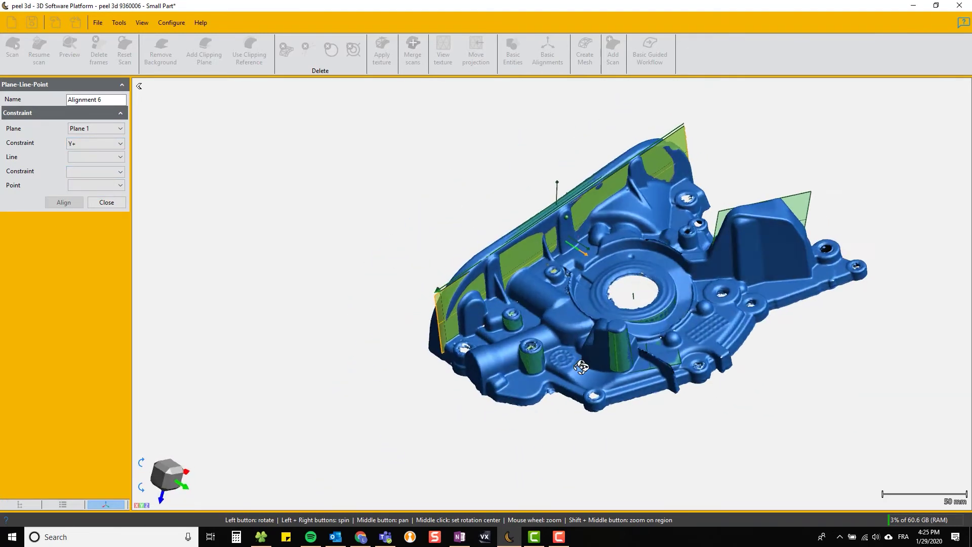
pyautogui.scroll(6, 584, 259)
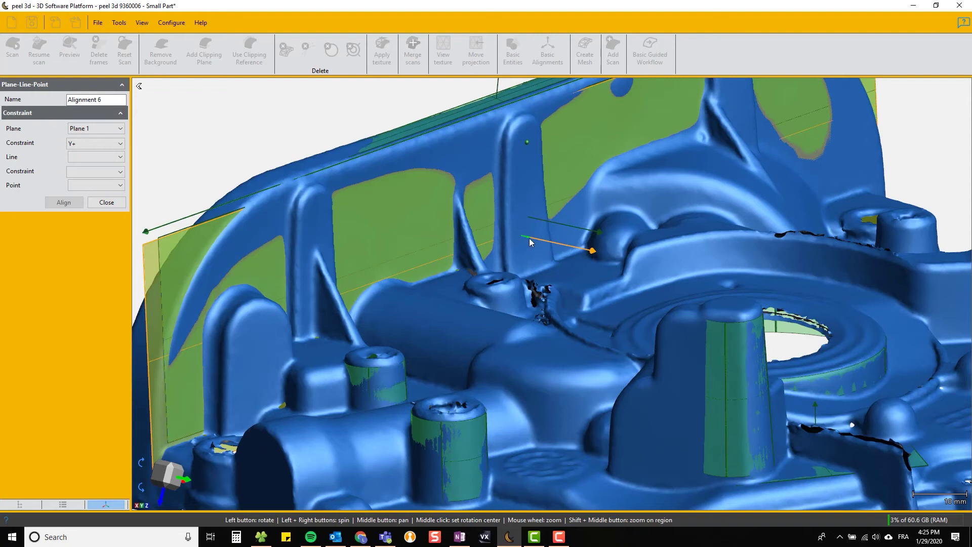
pyautogui.scroll(-4, 529, 238)
pyautogui.scroll(2, 542, 266)
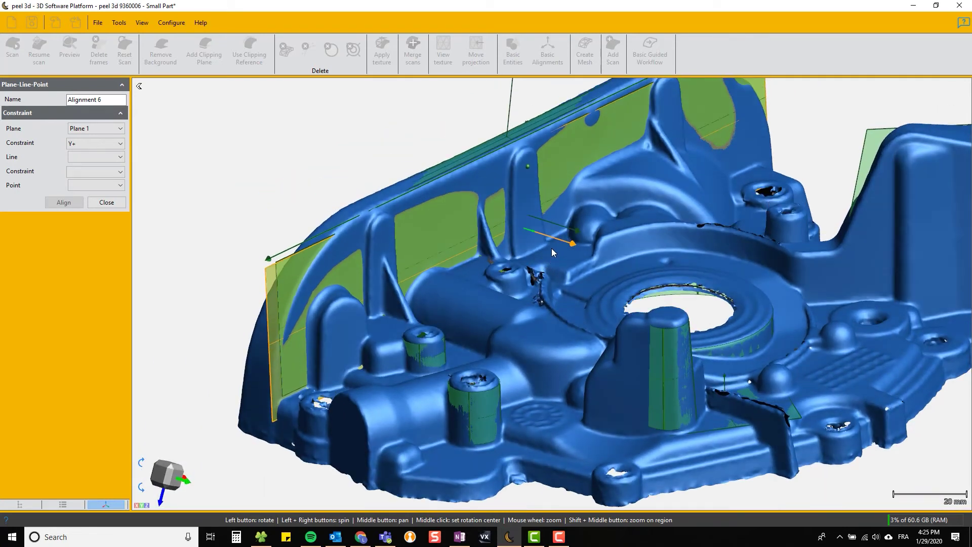
pyautogui.click(112, 158)
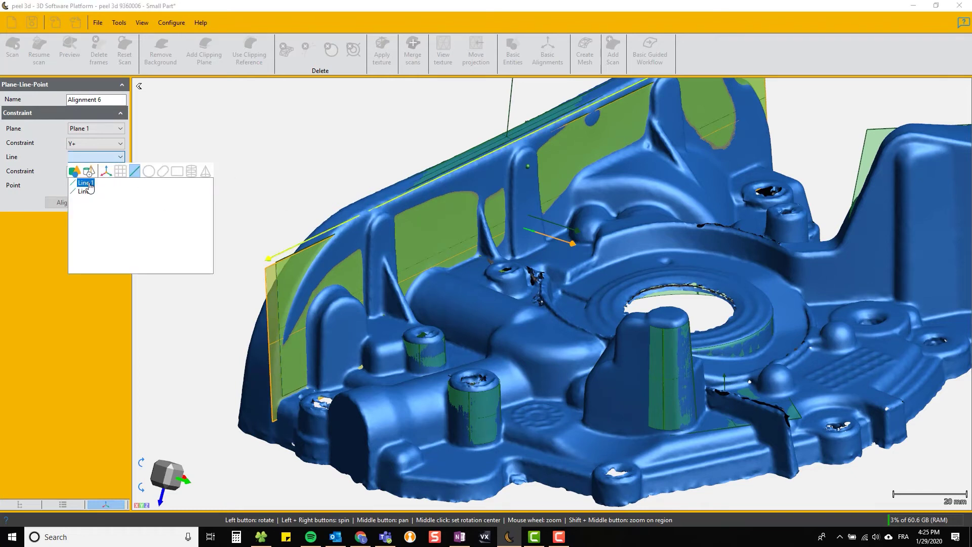
# Set Alignment 6's line to Line 1 with an X+ constraint
pyautogui.click(85, 183)
pyautogui.click(98, 171)
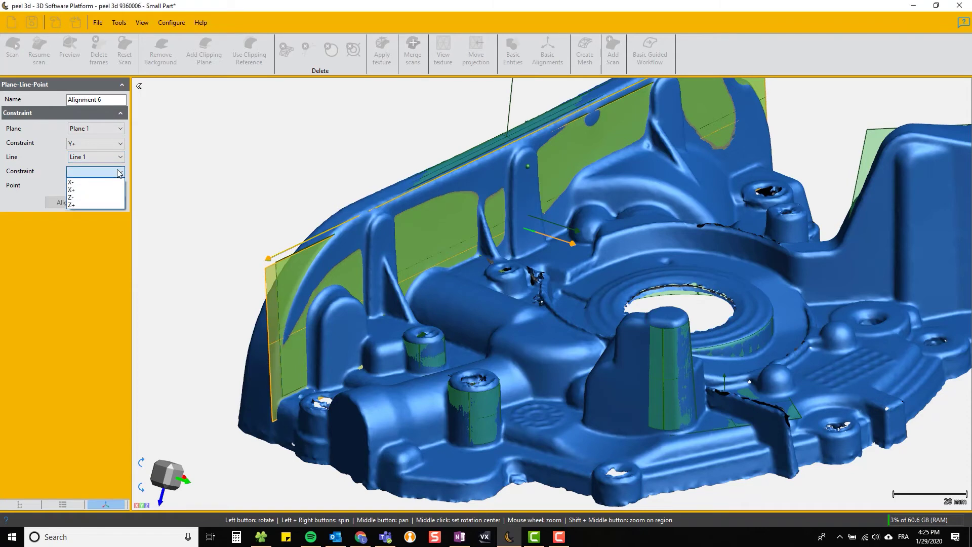
pyautogui.click(106, 193)
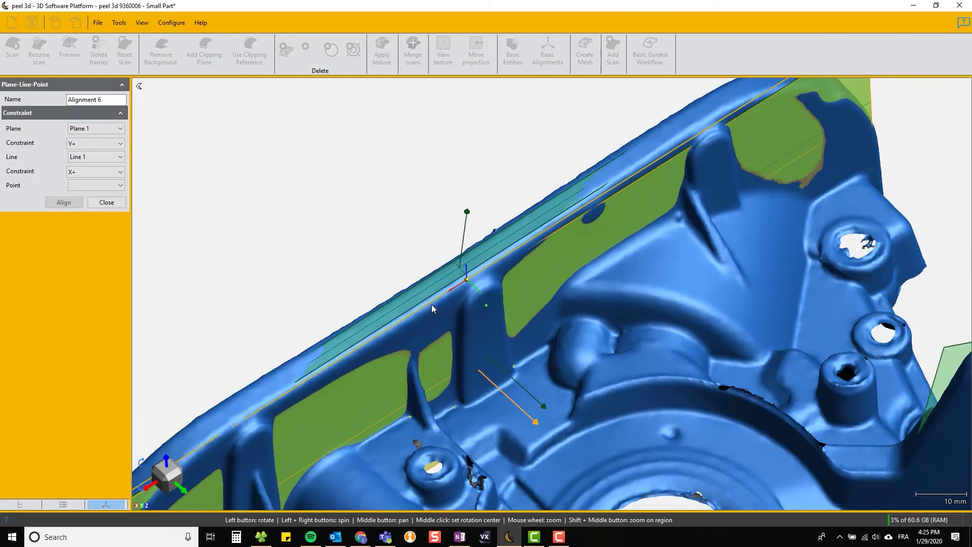
# Pick Point 1 as the origin and apply plane-line-point Alignment 6 to the part
pyautogui.click(117, 185)
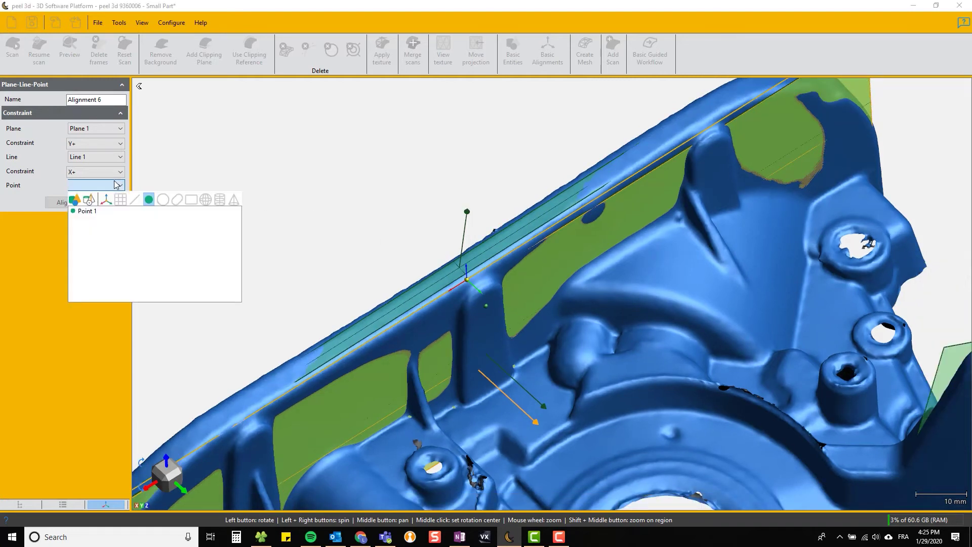
pyautogui.click(84, 212)
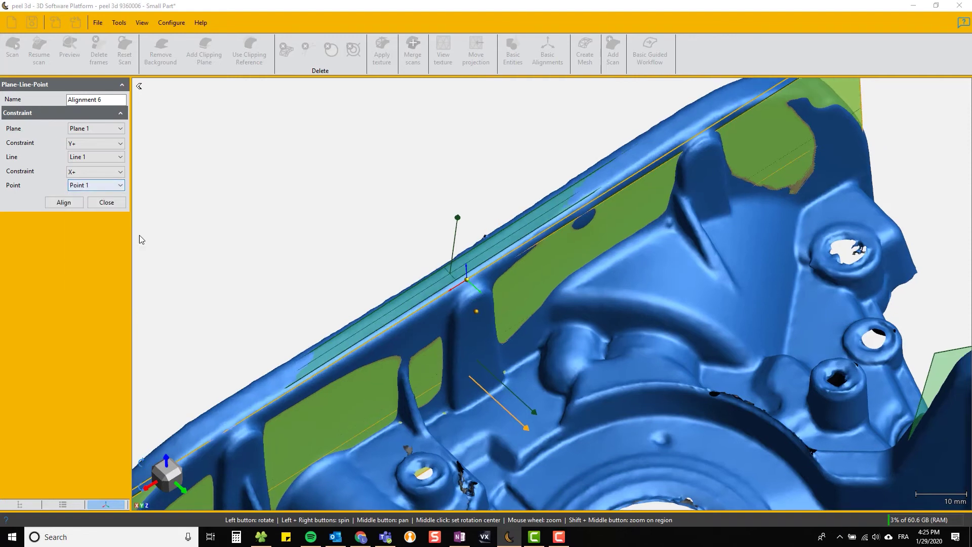
pyautogui.moveTo(518, 338)
pyautogui.mouseDown()
pyautogui.moveTo(506, 317)
pyautogui.moveTo(497, 325)
pyautogui.moveTo(503, 336)
pyautogui.moveTo(564, 326)
pyautogui.moveTo(569, 347)
pyautogui.moveTo(447, 333)
pyautogui.moveTo(417, 299)
pyautogui.moveTo(408, 314)
pyautogui.moveTo(416, 317)
pyautogui.mouseUp()
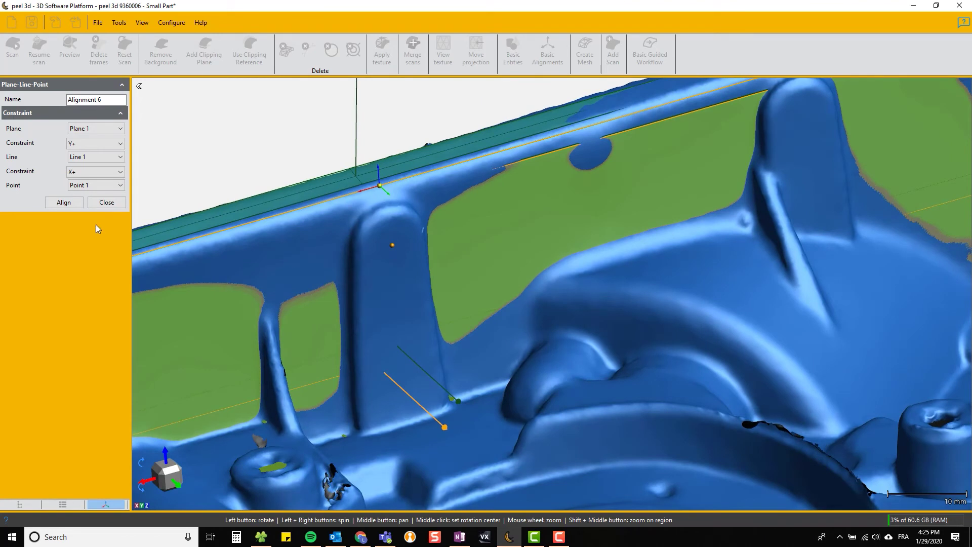
pyautogui.click(64, 202)
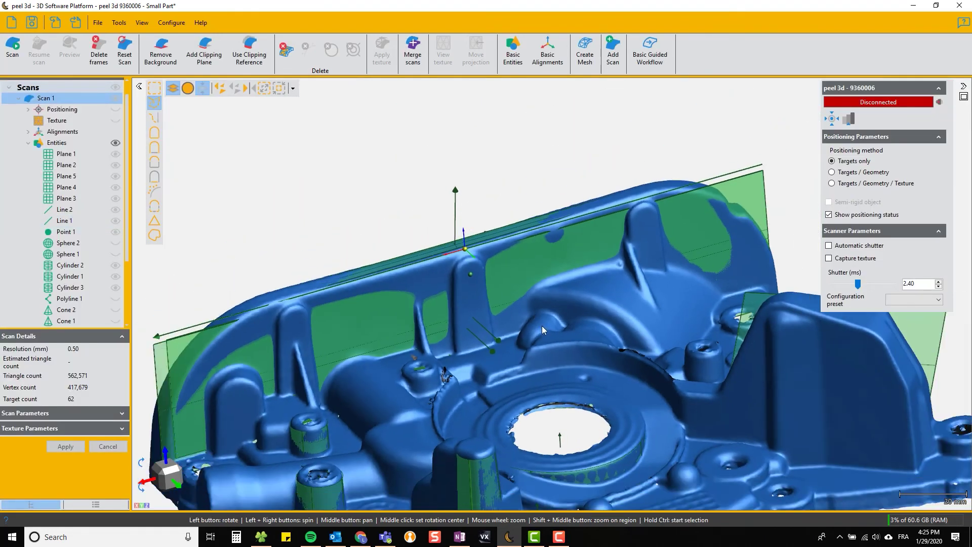
# Expand the Alignments node in the Scans tree to list Alignment 1 through Alignment 6, with Alignment 6 active
pyautogui.click(55, 133)
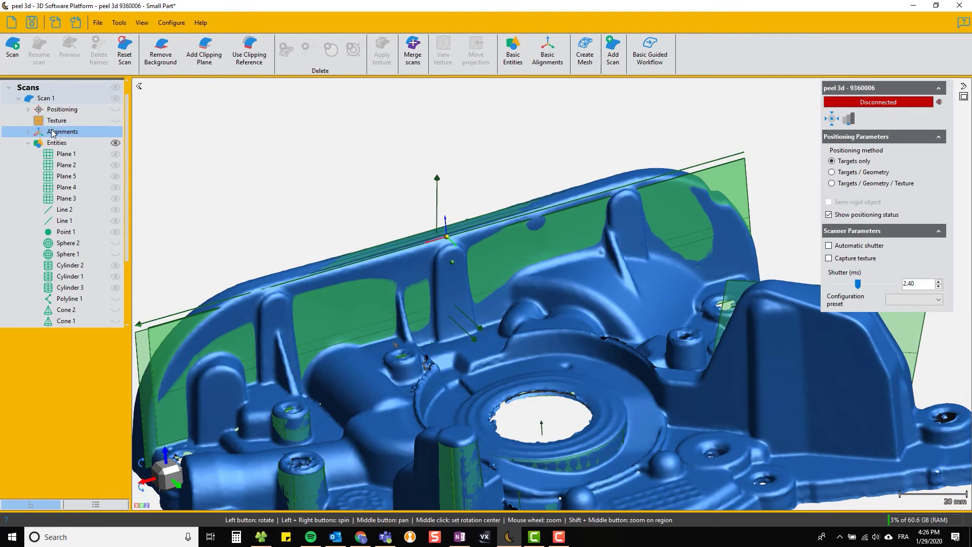
pyautogui.click(28, 132)
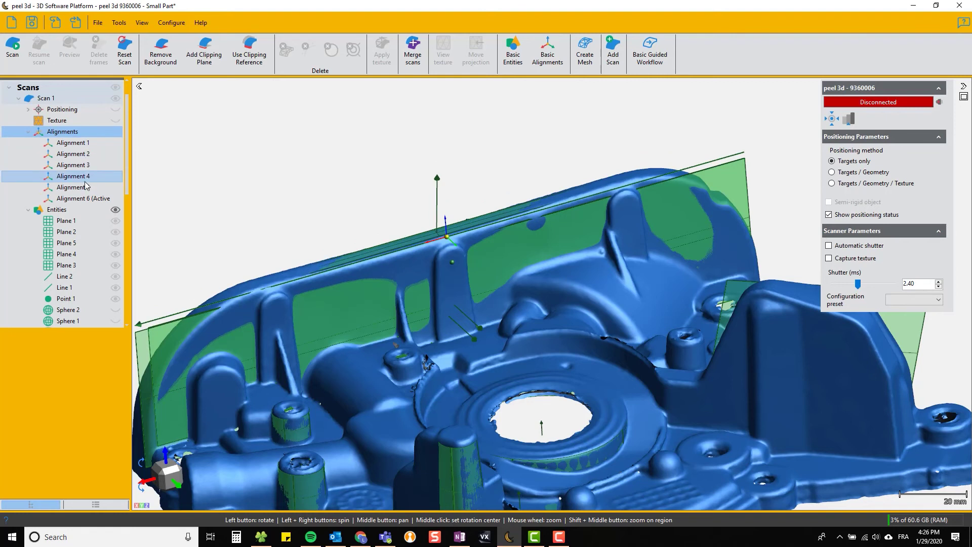
pyautogui.scroll(-3, 549, 292)
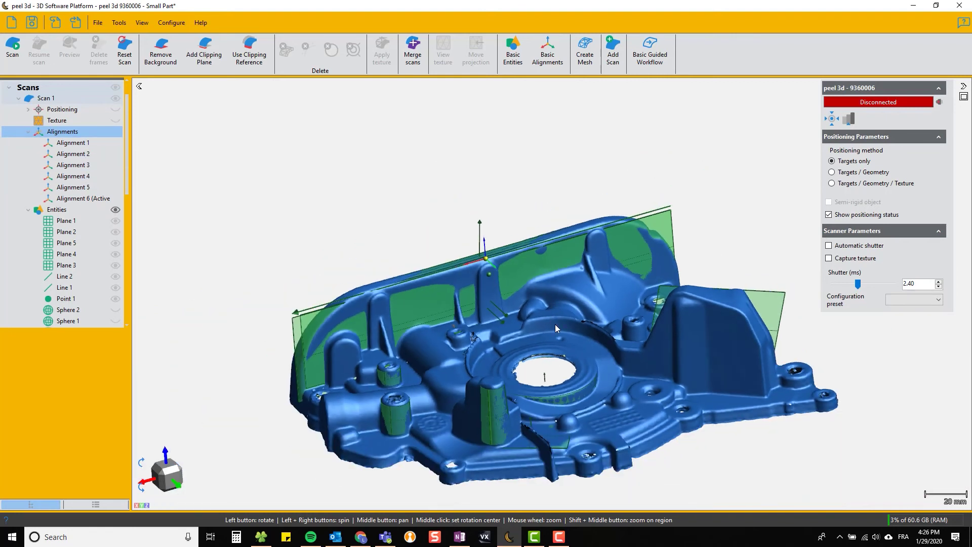
pyautogui.moveTo(569, 342); pyautogui.dragTo(546, 349)
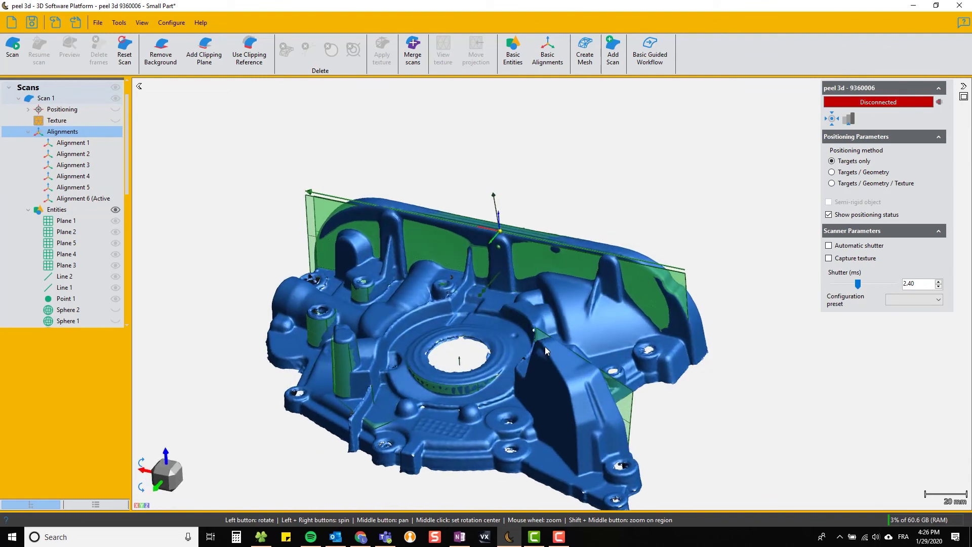
# Fit Sphere 3, 10.070 mm in diameter, to the small round boss at the part's front
pyautogui.click(516, 56)
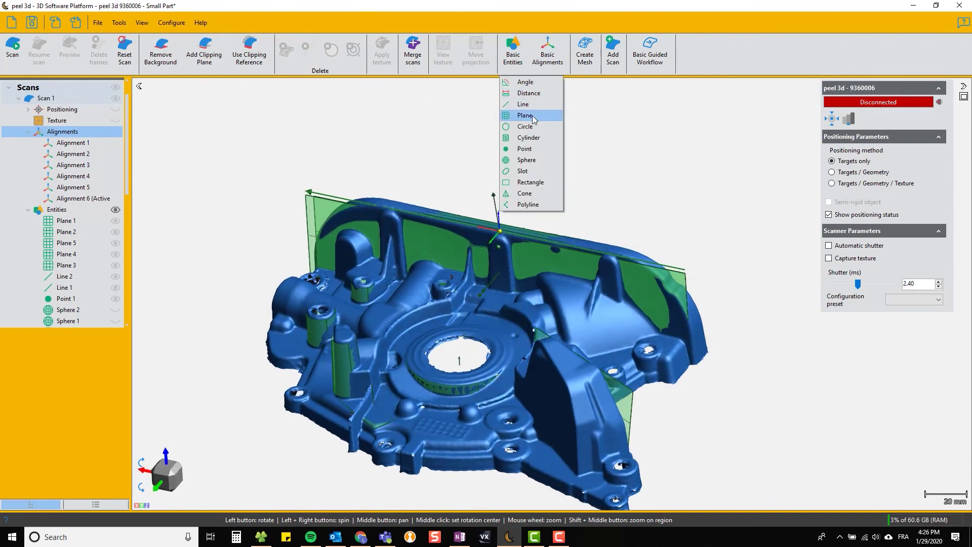
pyautogui.click(526, 160)
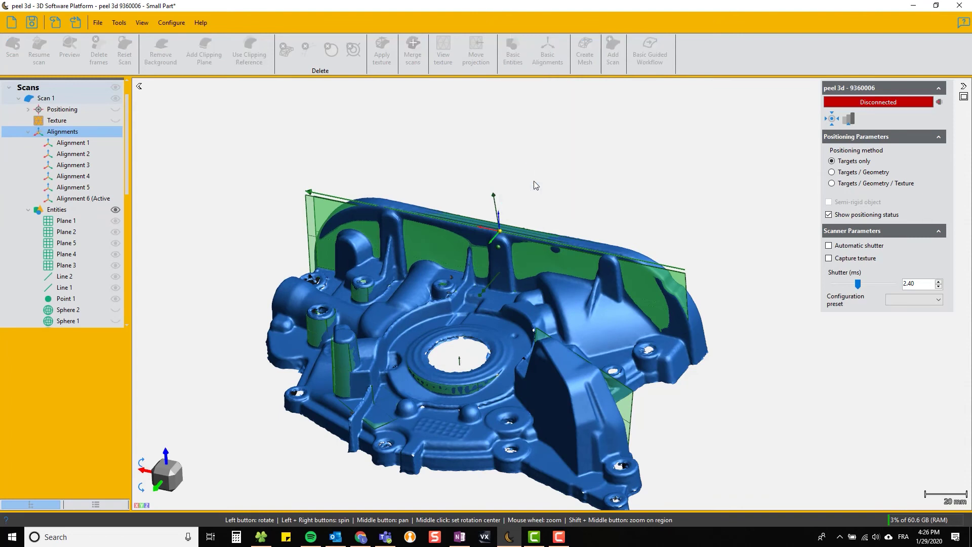
pyautogui.scroll(2, 468, 417)
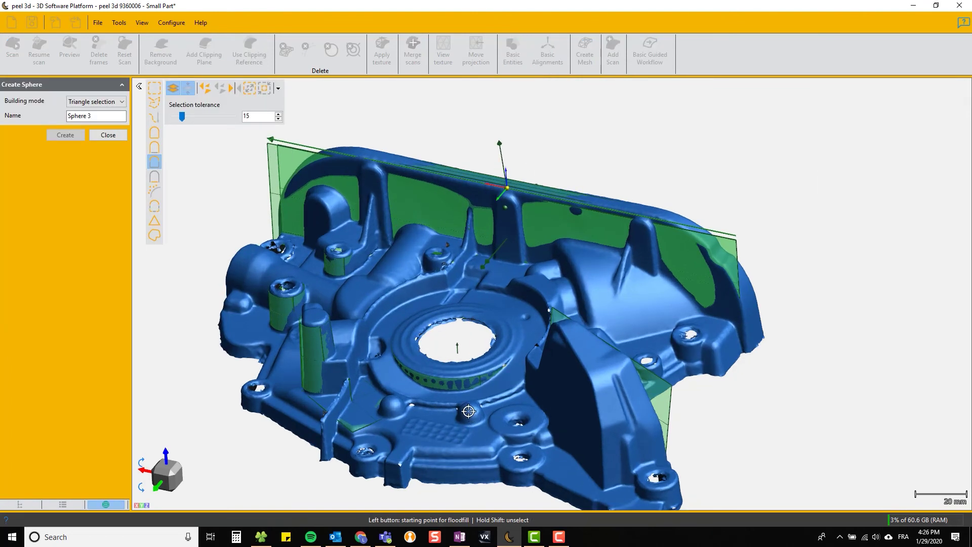
pyautogui.keyDown('ctrl'); pyautogui.click(469, 410); pyautogui.keyUp('ctrl')
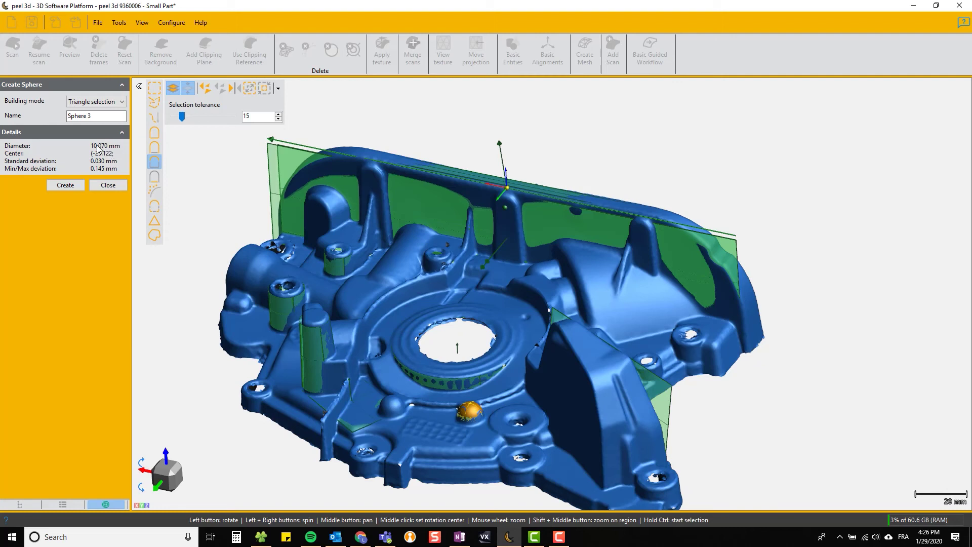
pyautogui.click(78, 189)
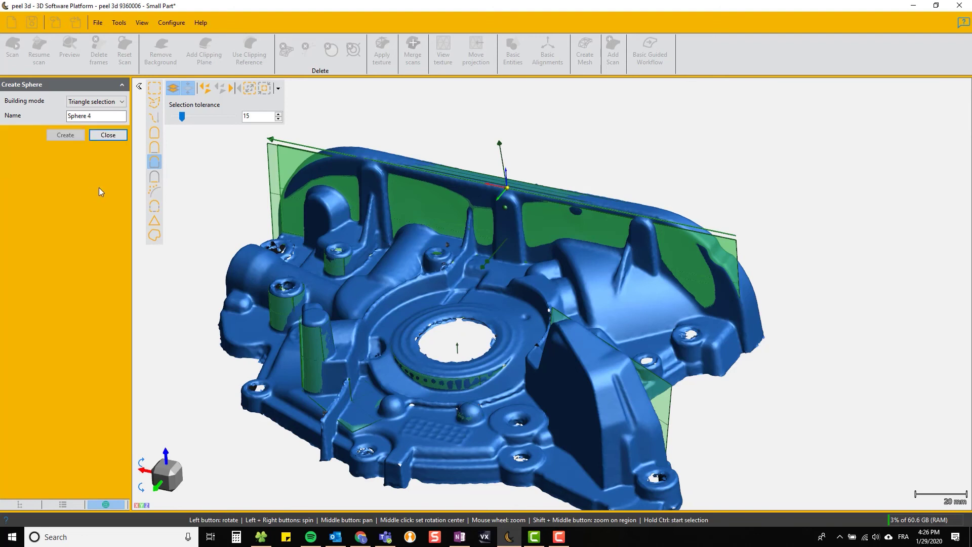
pyautogui.click(113, 136)
pyautogui.scroll(-3, 558, 338)
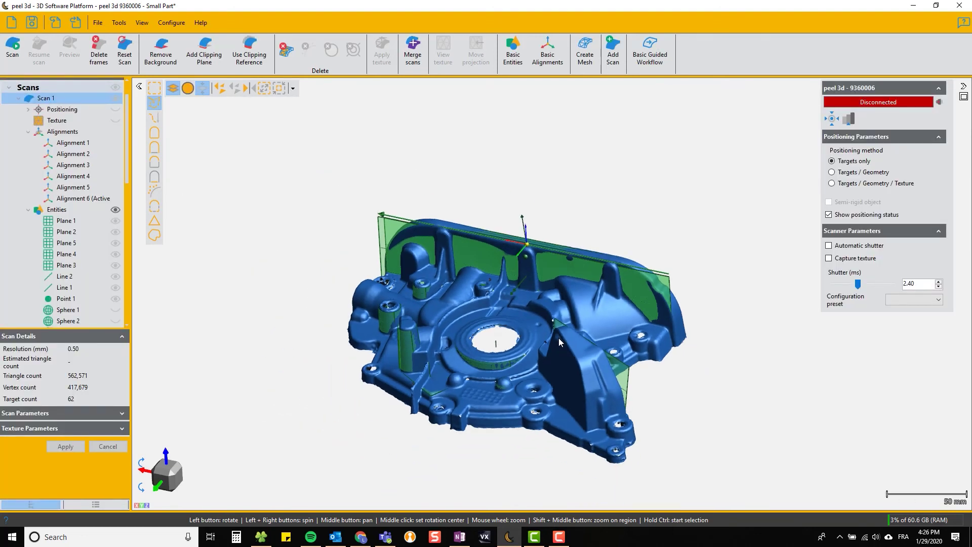